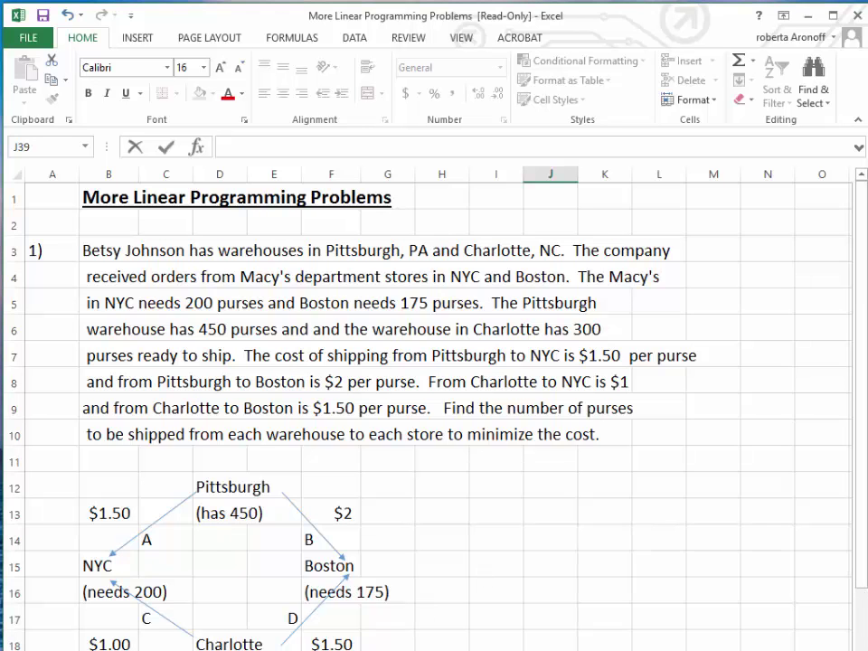
Read through the purse-shipping problem, its route diagram, variable definitions, objective function and constraints.
scroll(435, 407, "down", 2)
scroll(434, 408, "down", 2)
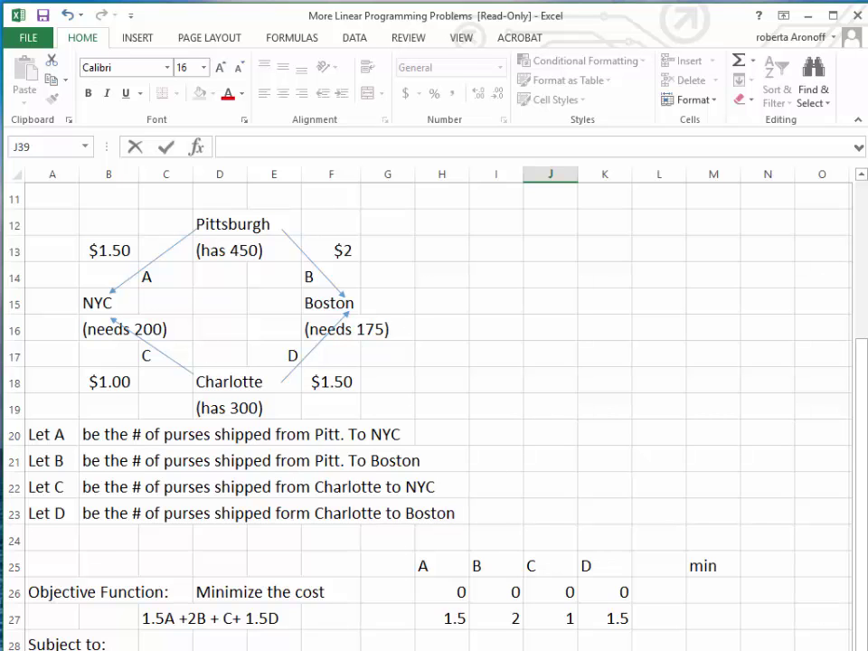
scroll(435, 407, "down", 2)
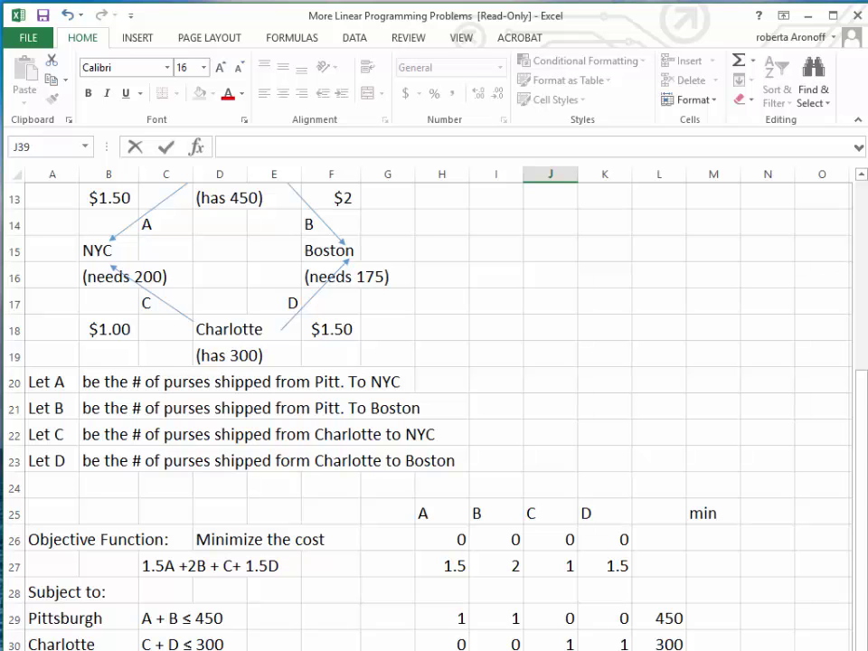
scroll(434, 407, "down", 1)
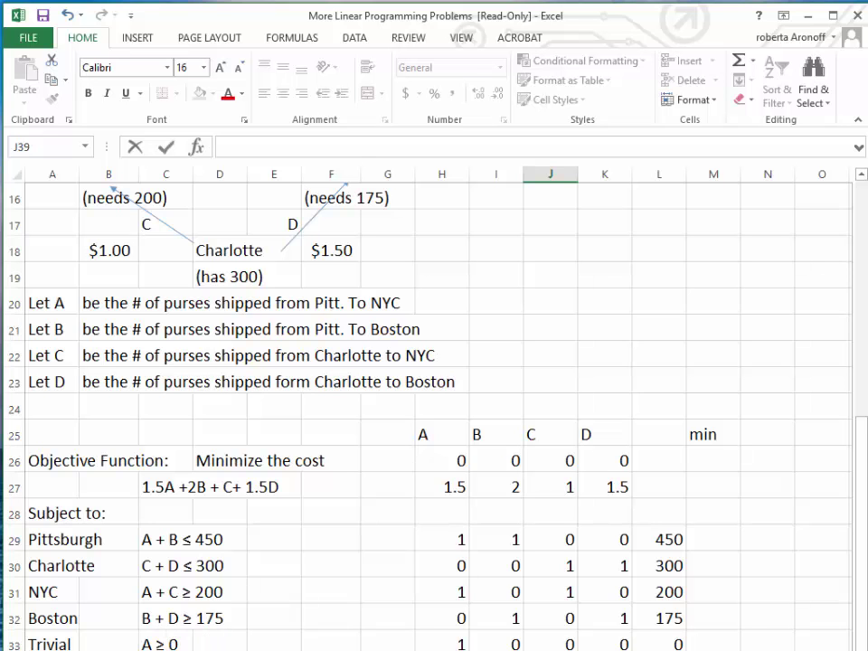
scroll(435, 407, "down", 2)
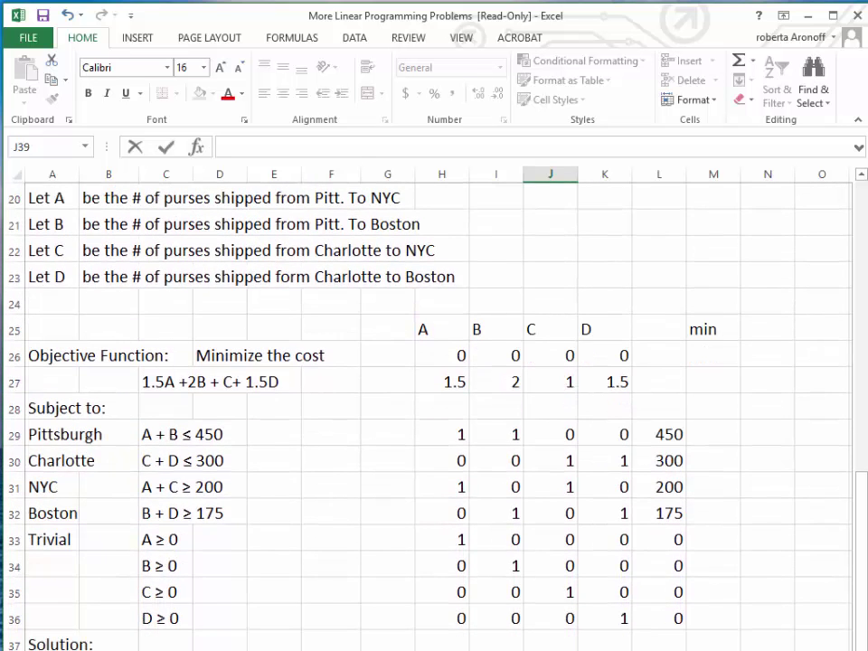
scroll(434, 407, "down", 2)
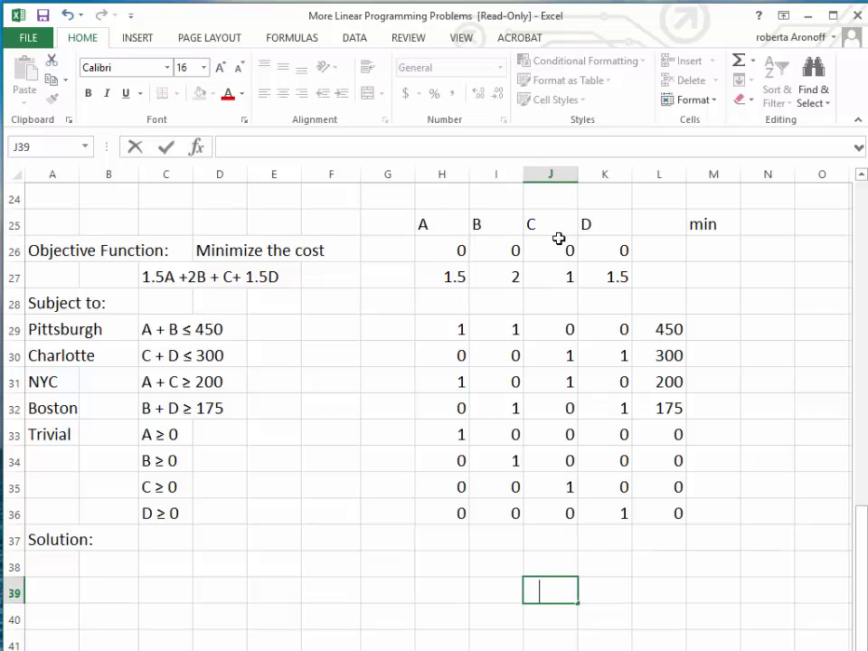
Center the variable headings A to D in H25:K25.
left_click_drag(430, 226, 593, 231)
left_click(288, 95)
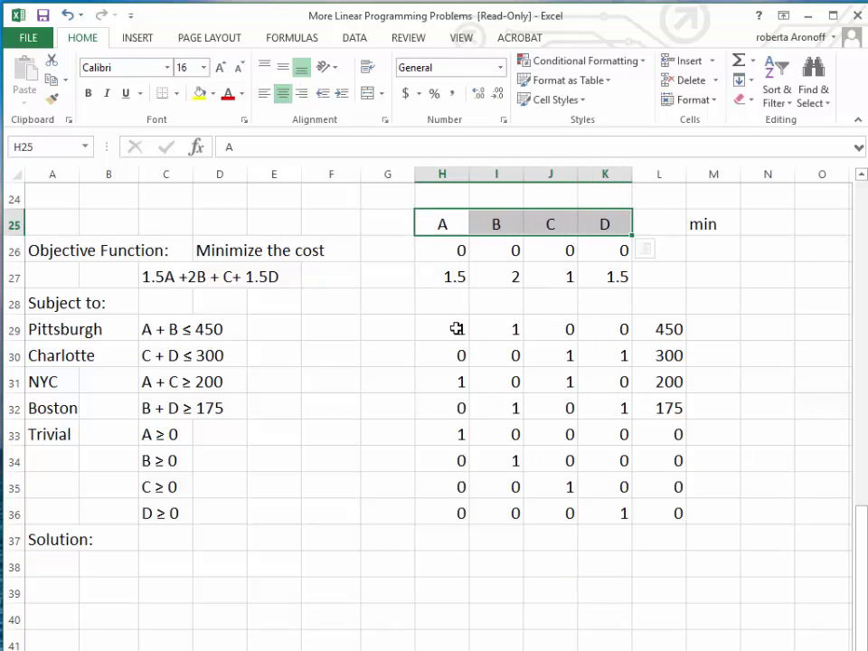
left_click(498, 302)
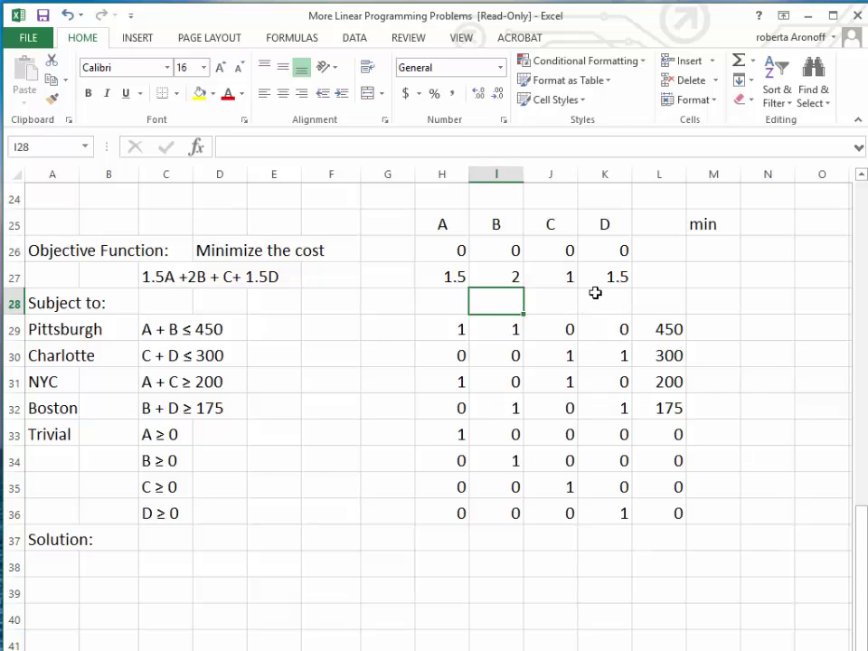
Check the constraint coefficients and limits for Pittsburgh, Charlotte, NYC and Boston in rows 29 to 32 against their inequalities.
left_click(449, 327)
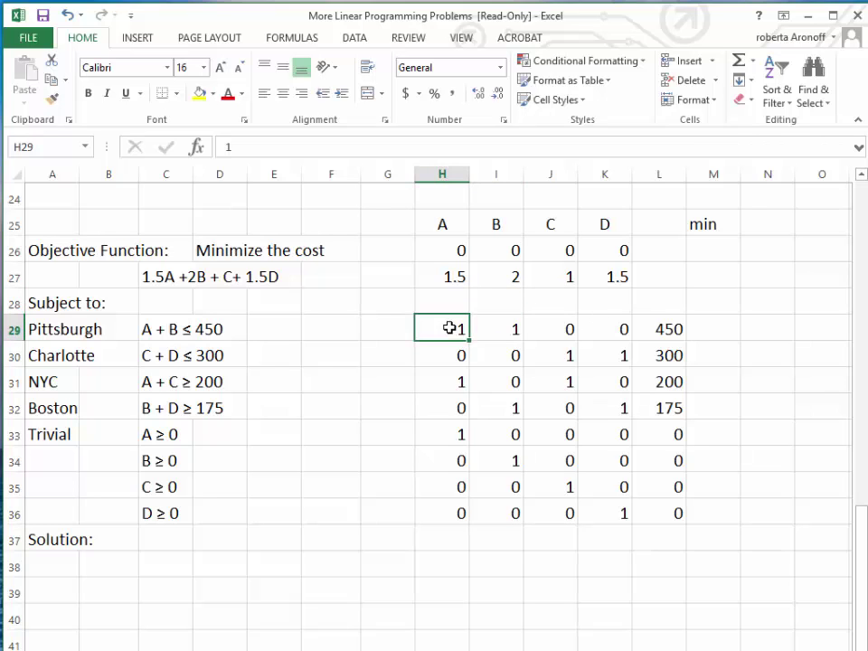
left_click(495, 333)
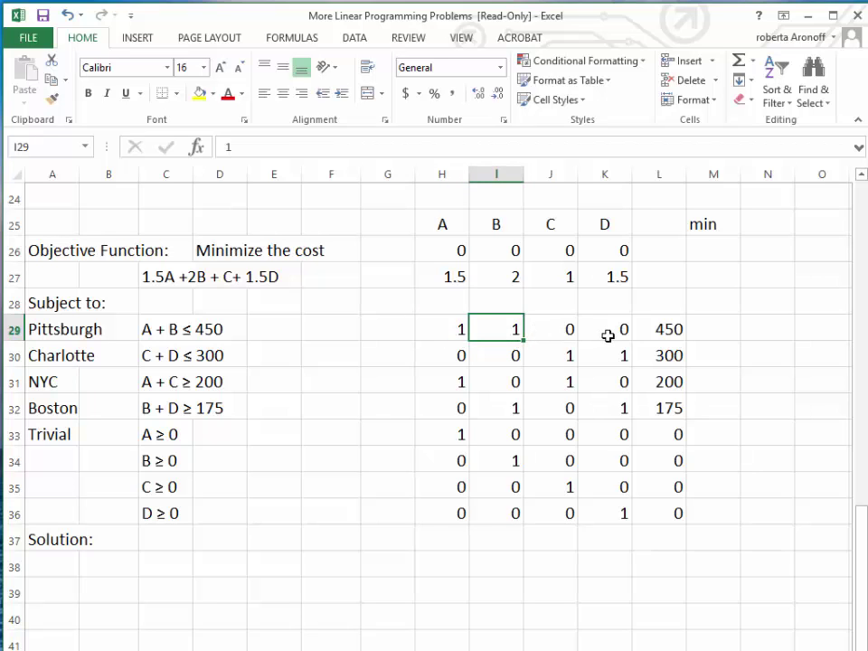
left_click(677, 332)
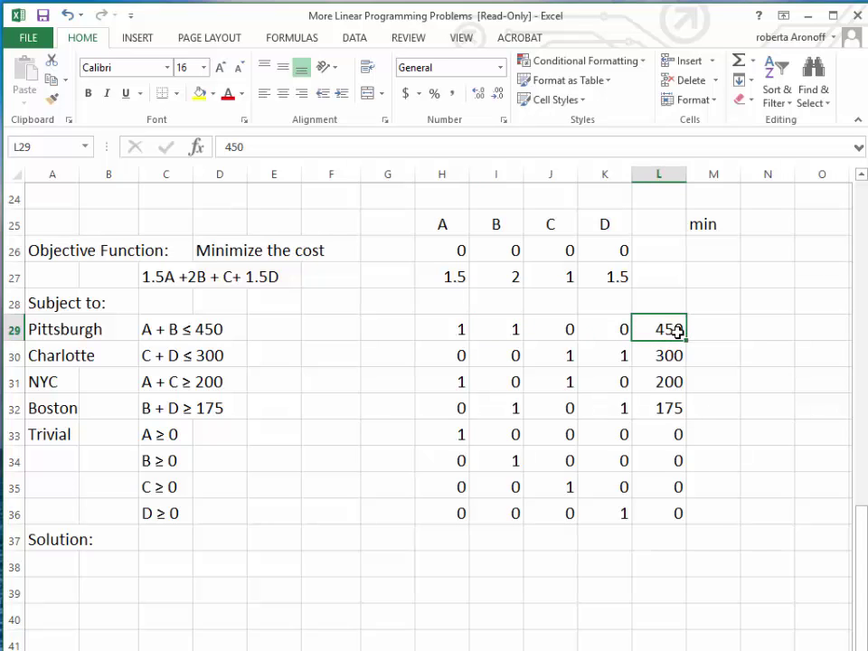
left_click(554, 359)
left_click(598, 355)
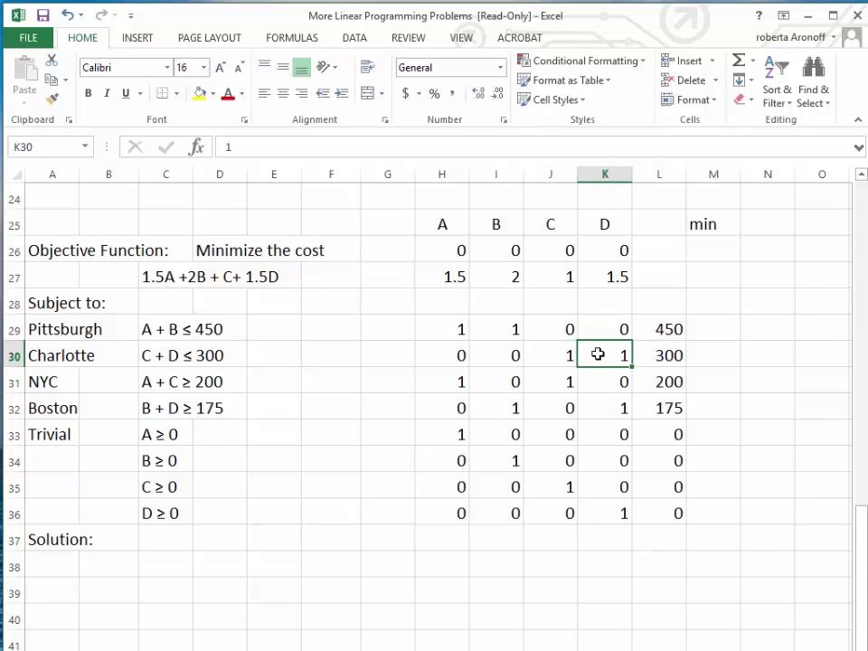
left_click(675, 362)
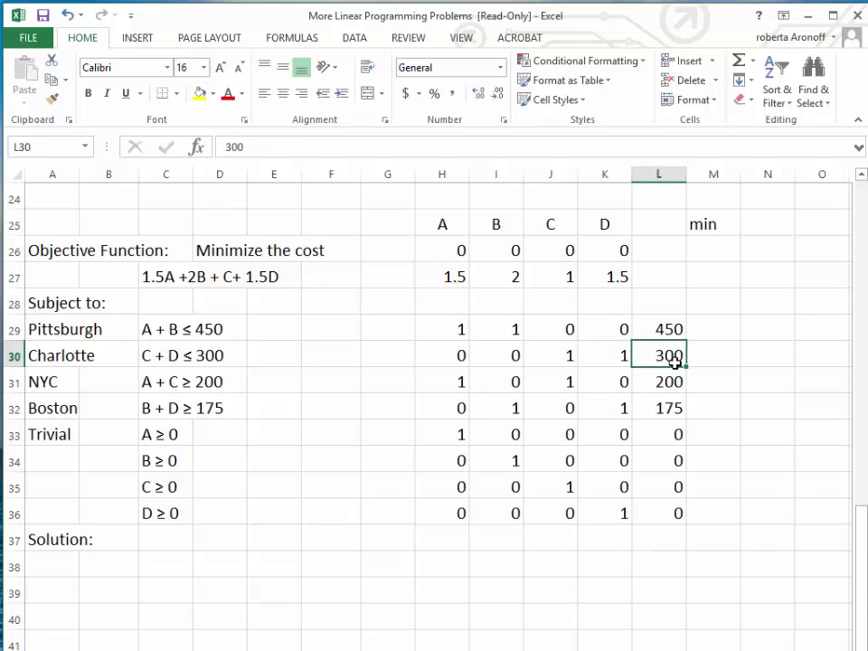
left_click(446, 385)
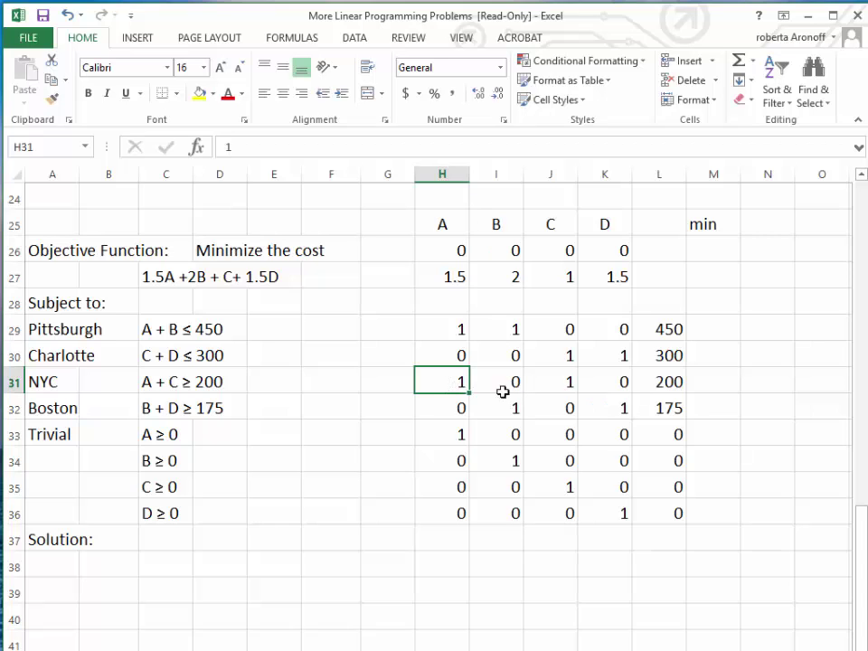
left_click(562, 383)
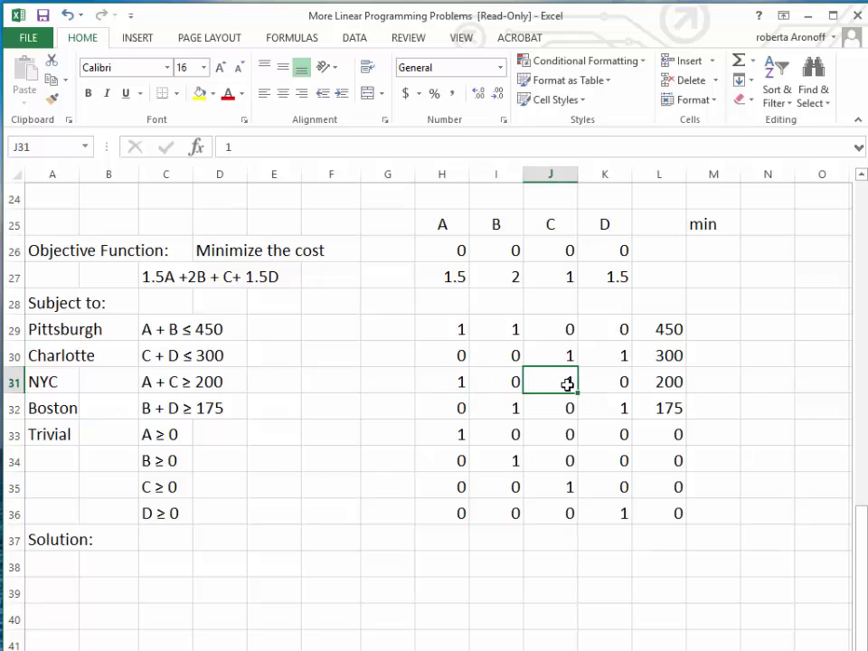
left_click(668, 381)
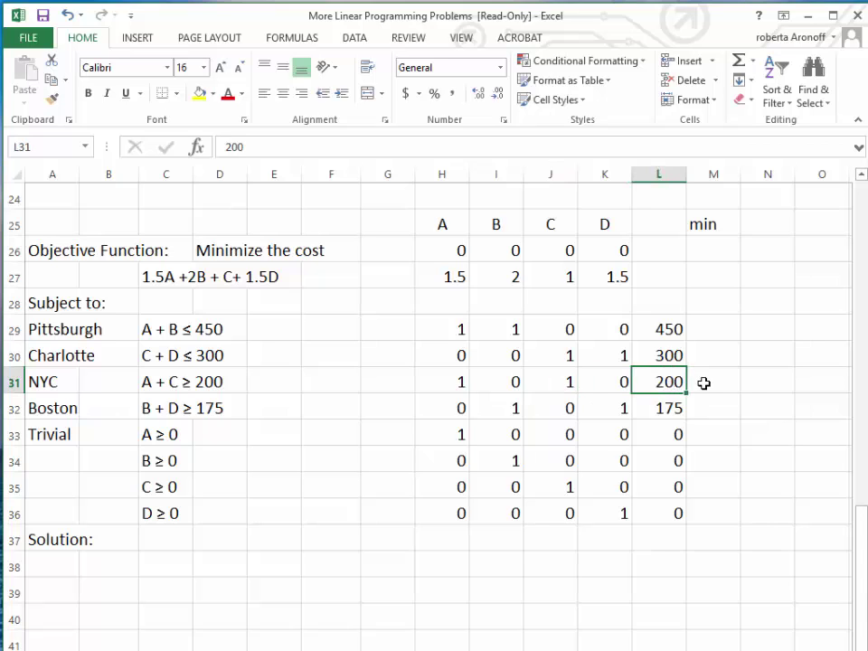
left_click(498, 408)
left_click(598, 409)
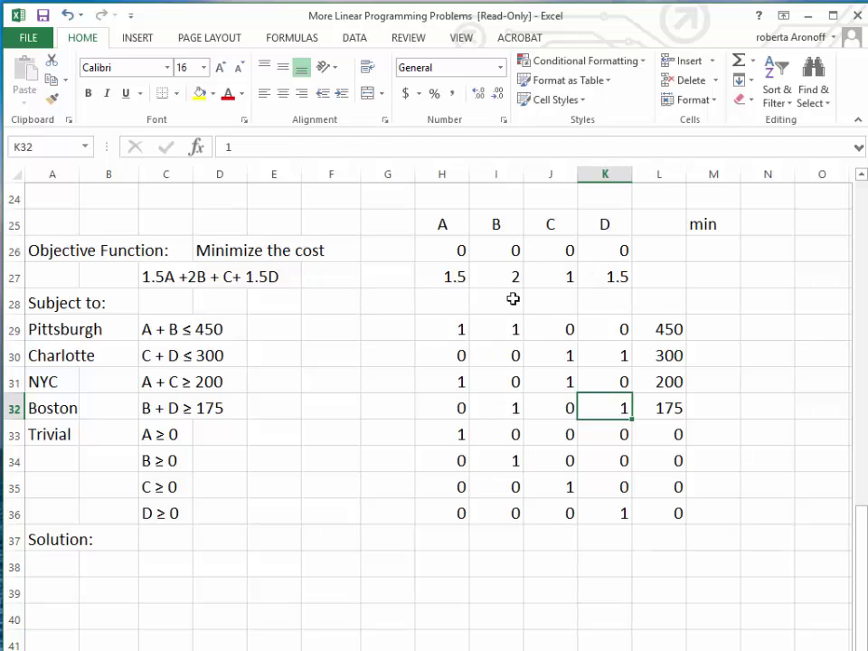
left_click(706, 279)
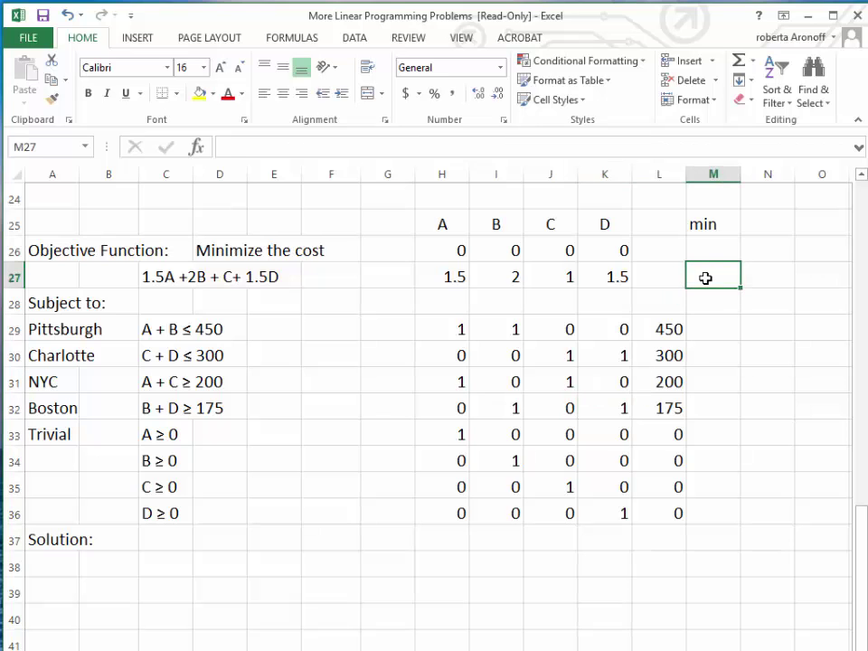
type("==")
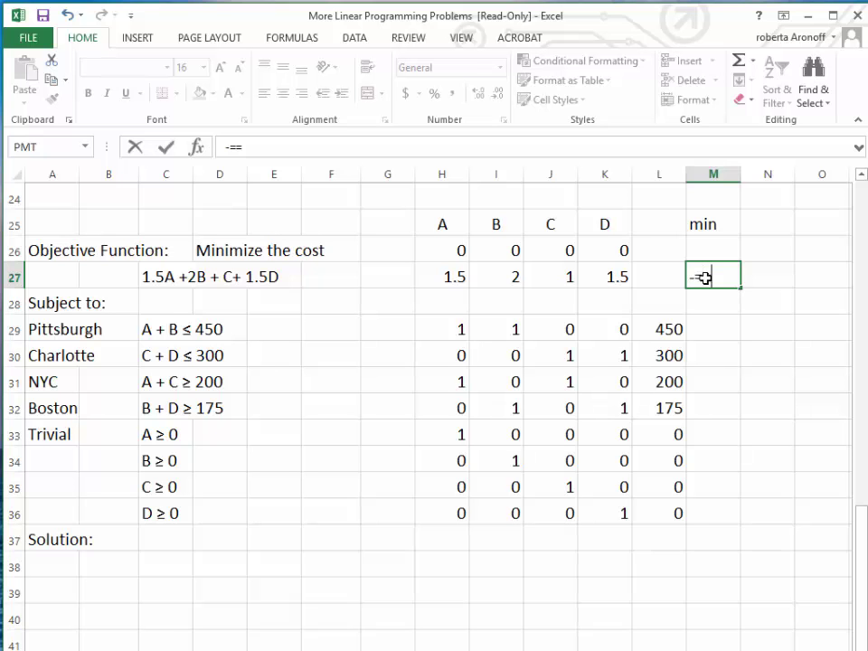
scroll(729, 285, "up", 1)
scroll(727, 285, "down", 1)
key("BackSpace")
key("BackSpace")
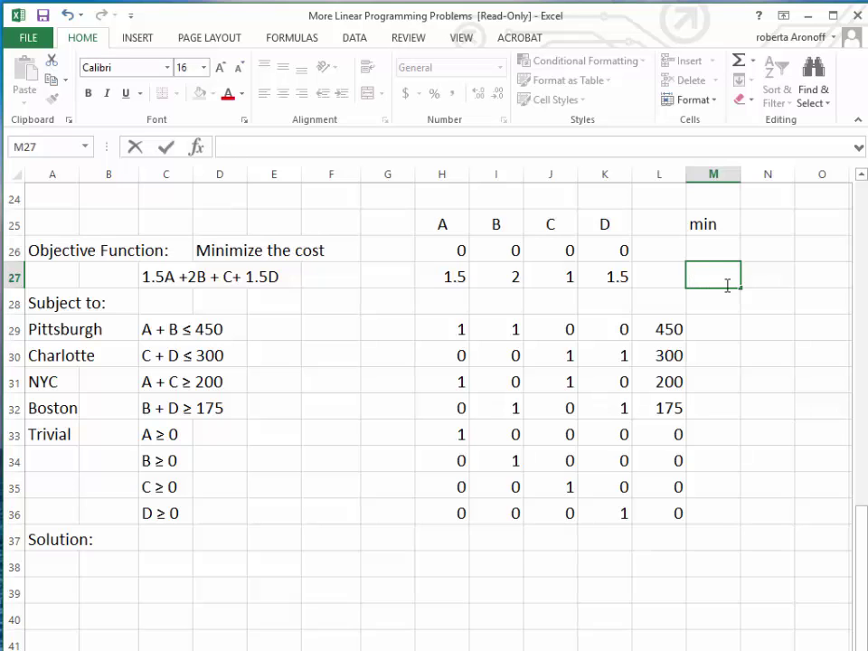
Begin the minimum cost formula in M27 with =H27*$H$26+I27*$I$26, keeping the row 26 references absolute.
type("=")
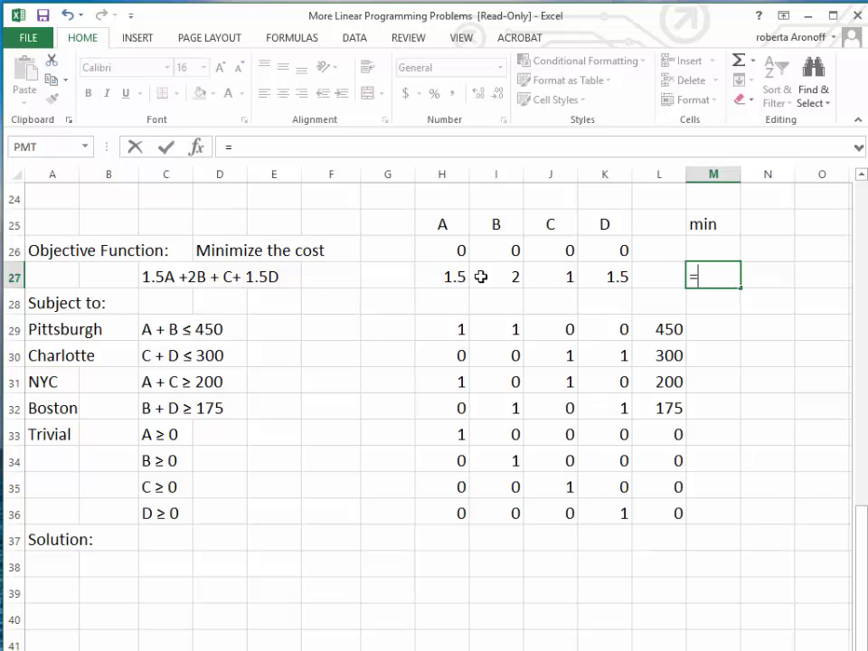
left_click(446, 272)
type("*")
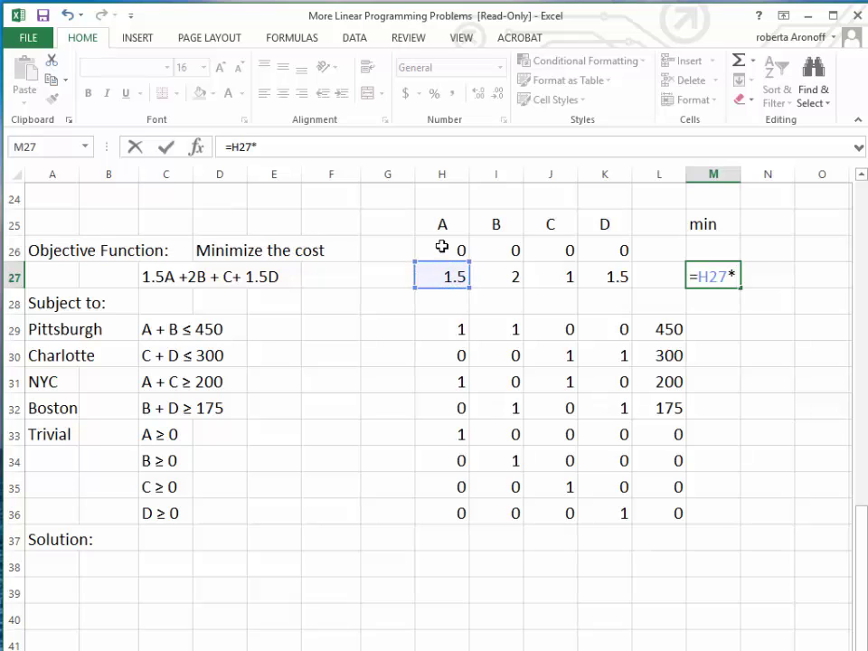
left_click(443, 246)
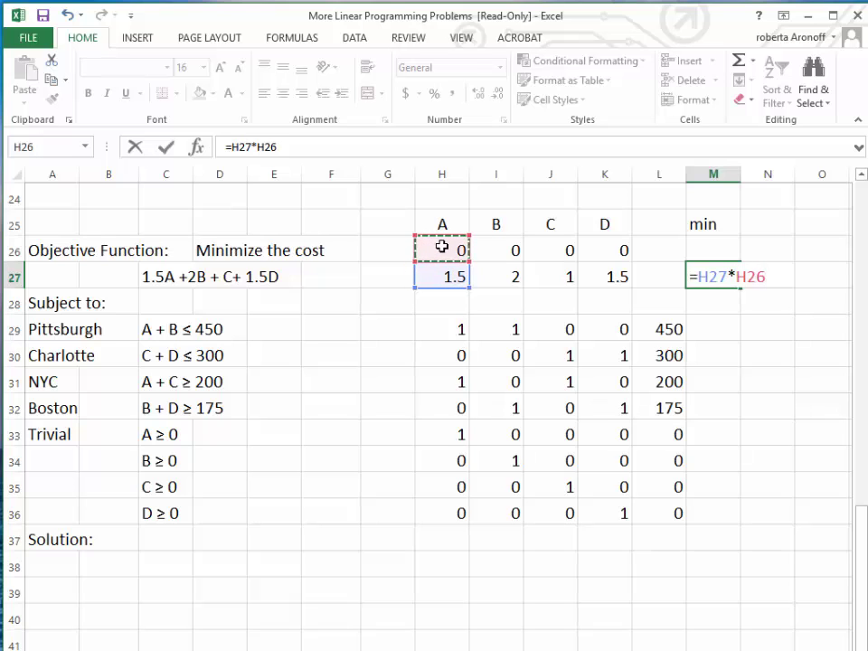
key("F4")
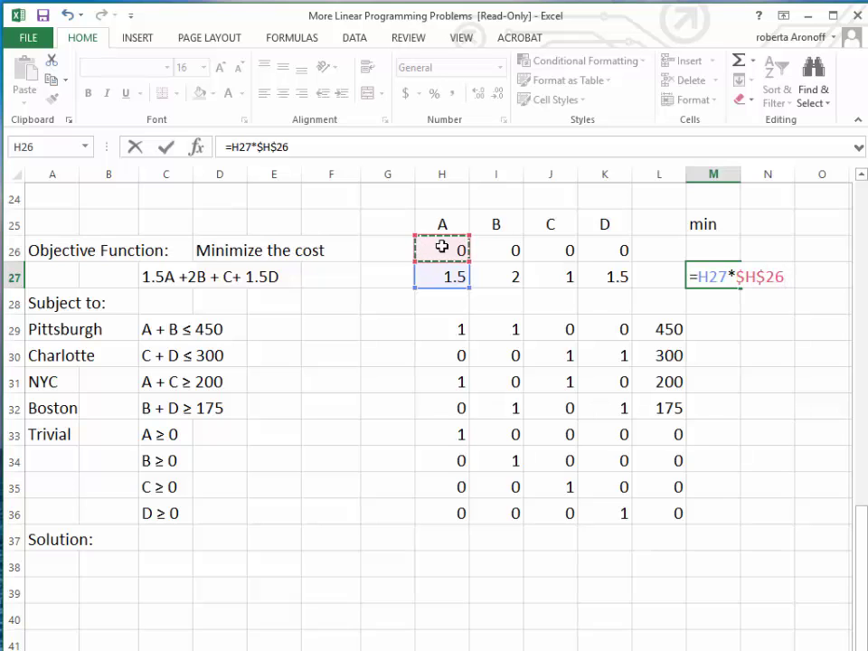
type("+")
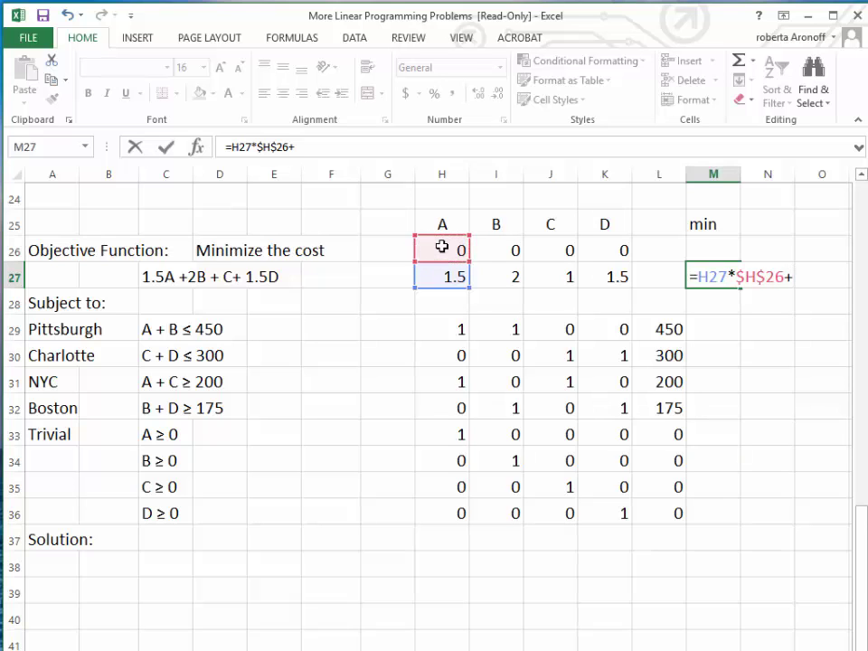
left_click(498, 278)
type("*")
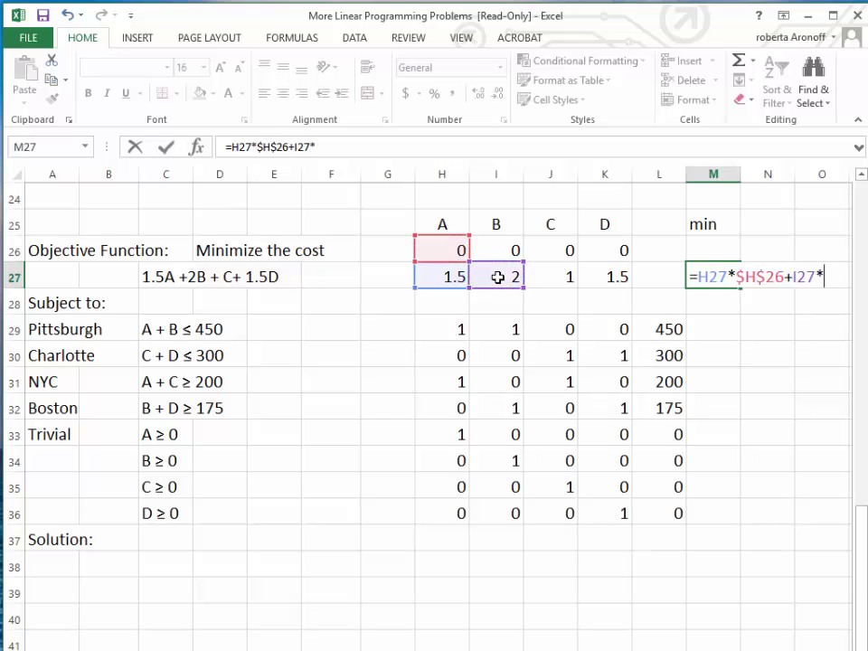
left_click(494, 253)
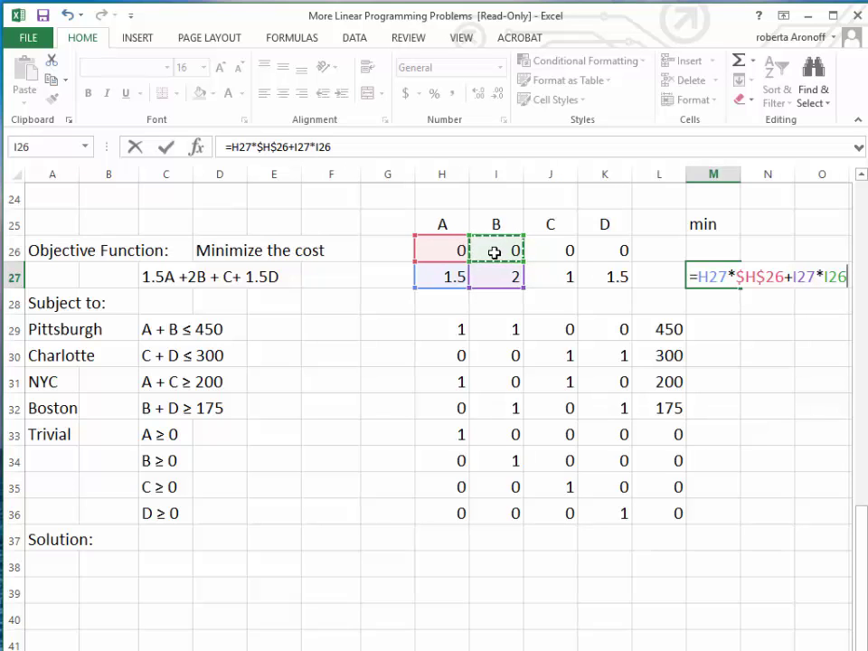
key("F4")
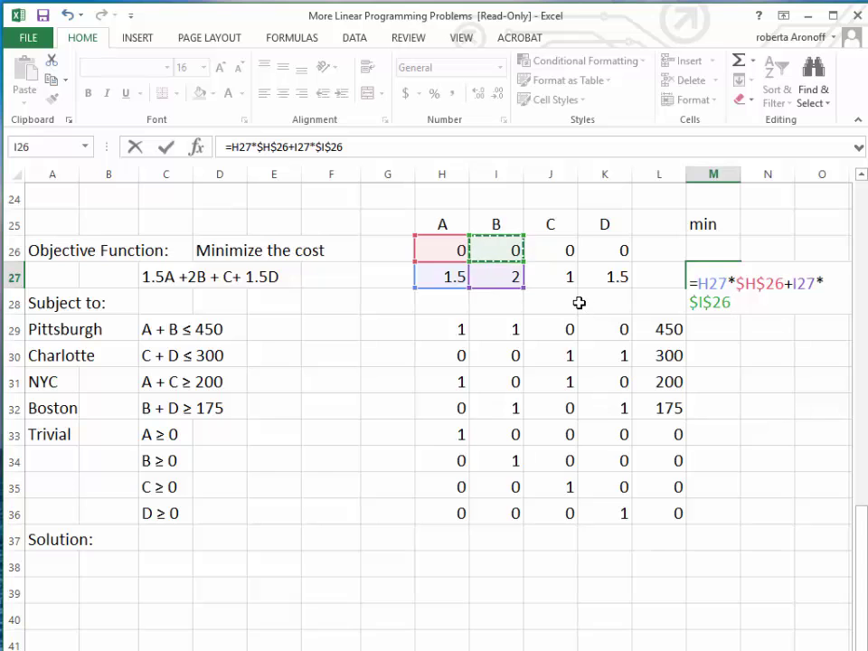
Complete the M27 cost formula by adding +J27*$J$26+K27*$K$26 for variables C and D.
type("+")
left_click(560, 275)
type("*")
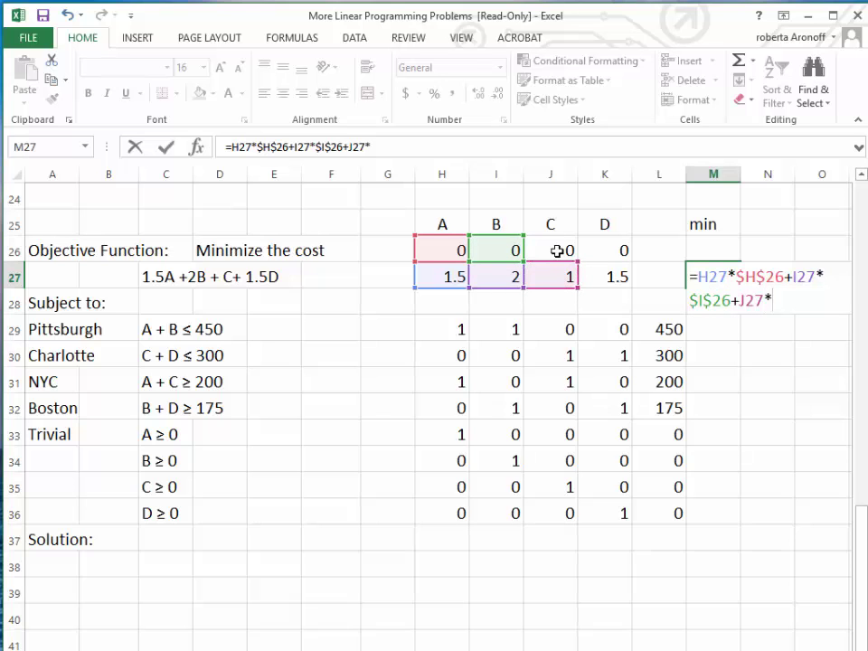
left_click(558, 251)
key("F4")
type("+")
left_click(612, 281)
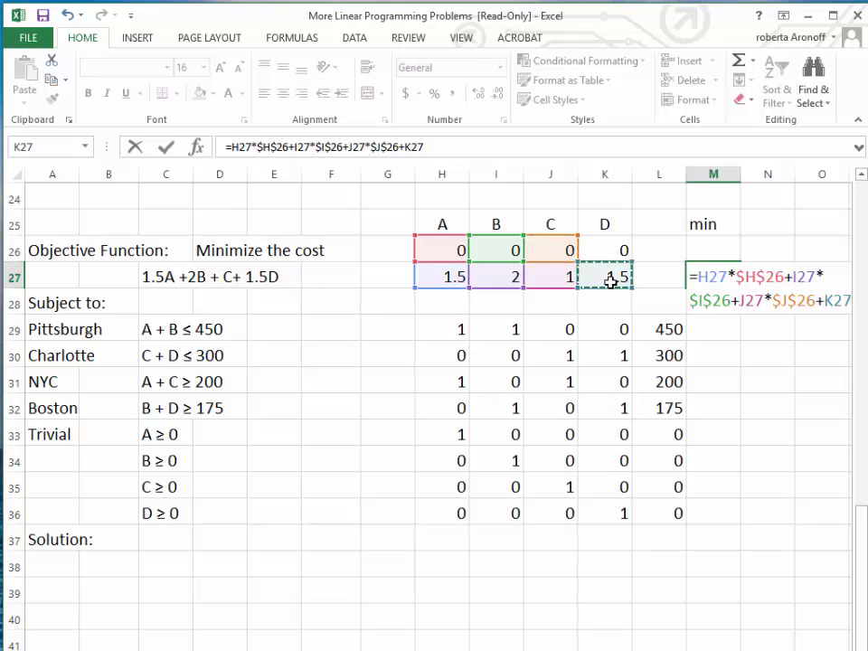
type("*")
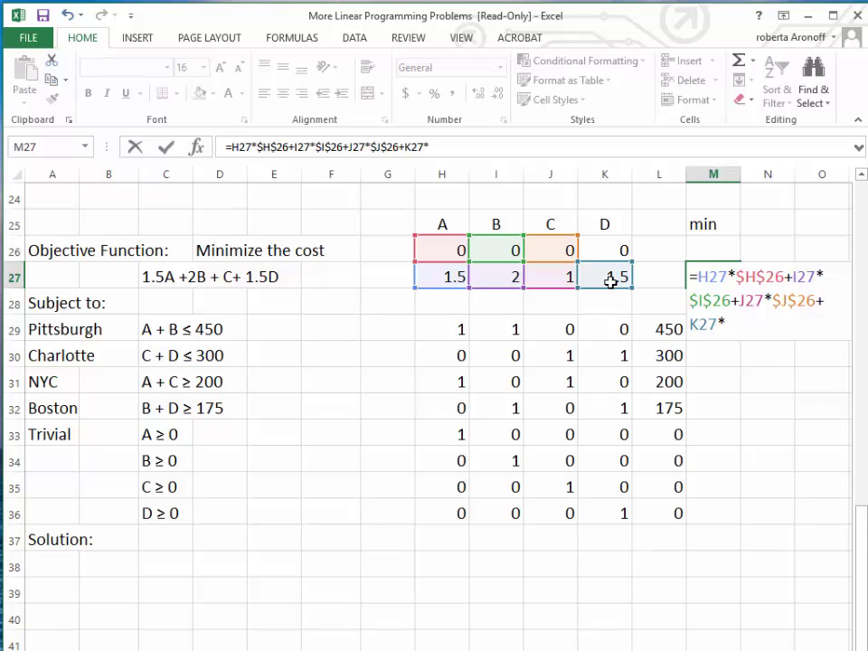
left_click(612, 244)
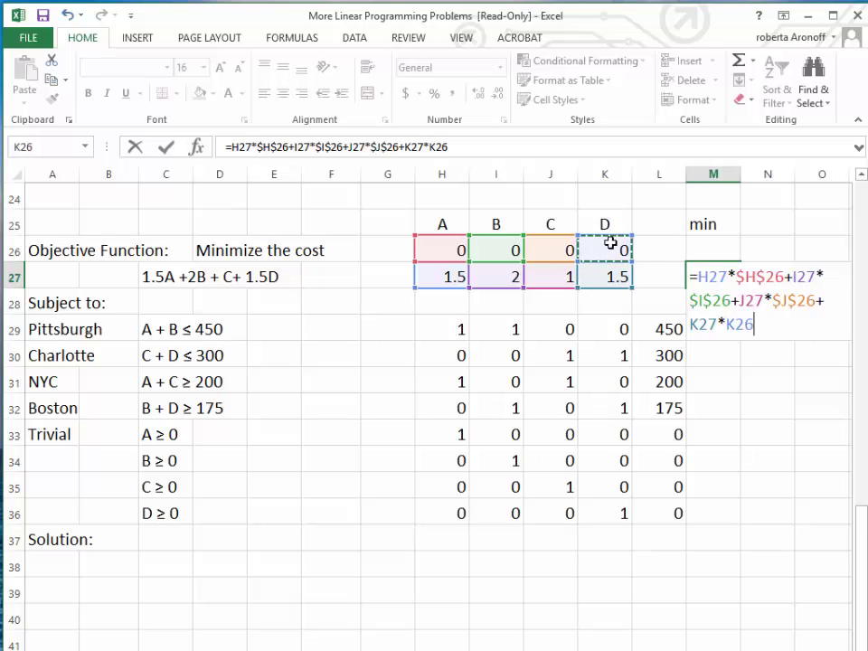
key("F4")
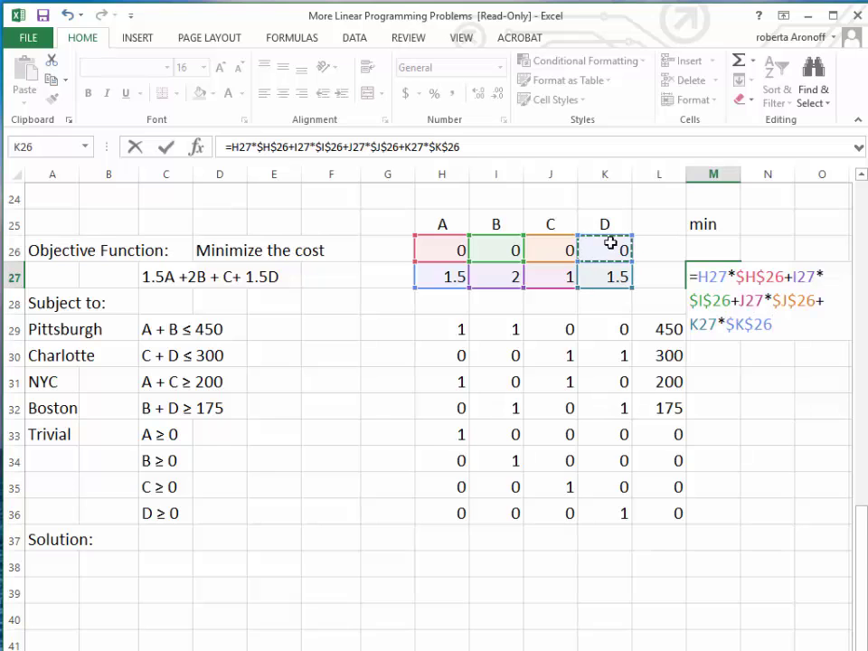
key("Return")
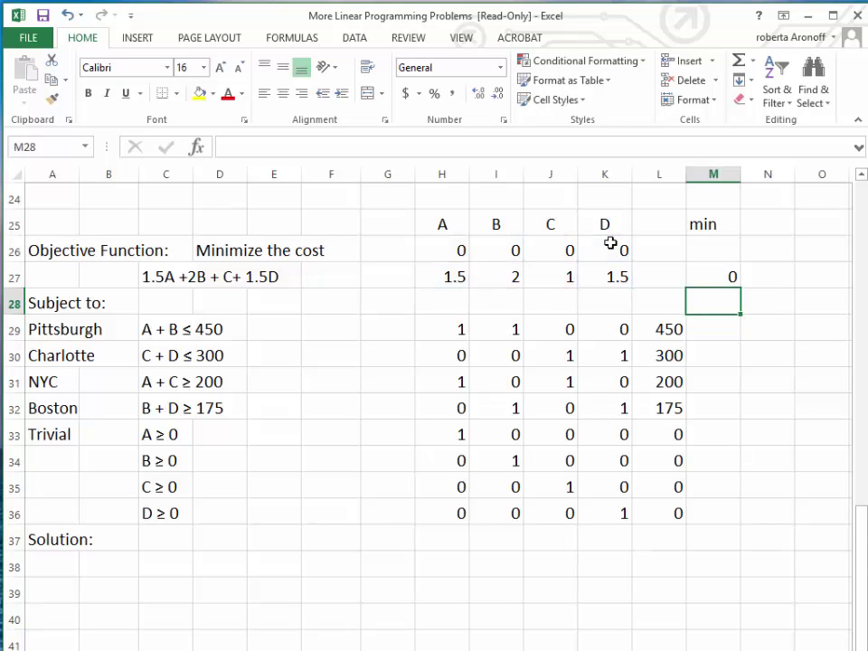
Copy the M27 cost formula down through M36 and clear the copy in the blank row's cell M28.
left_click(693, 271)
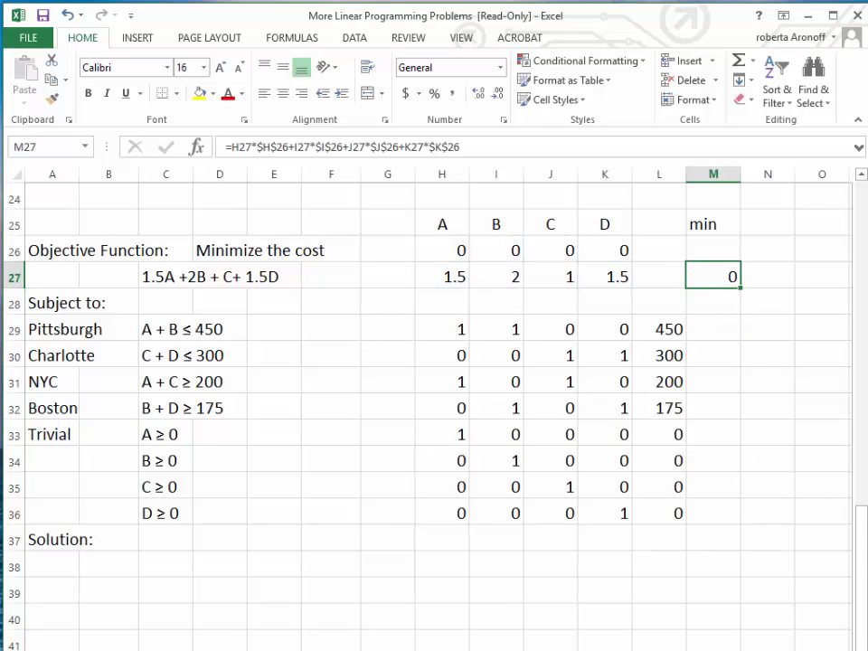
scroll(434, 362, "right", 3)
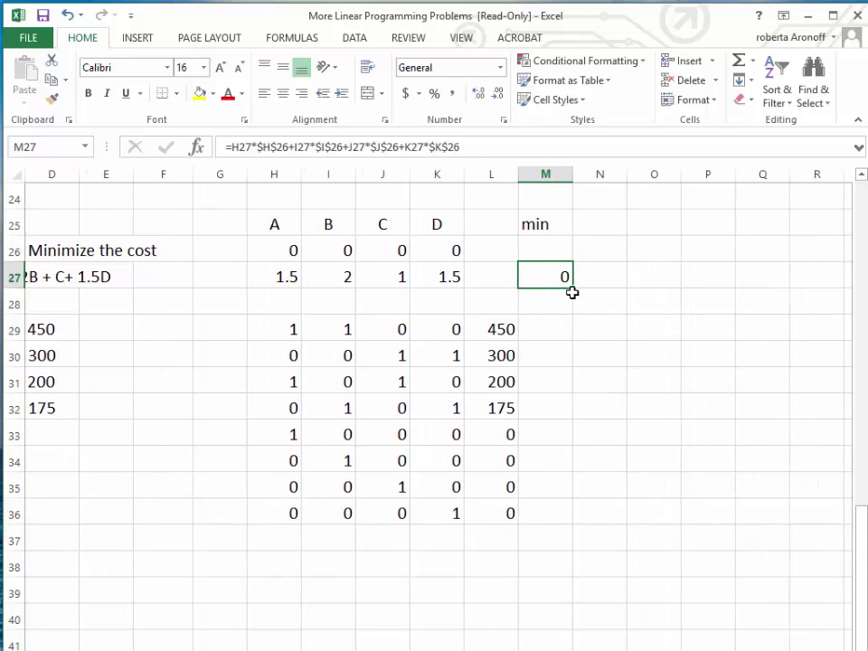
left_click_drag(573, 289, 594, 515)
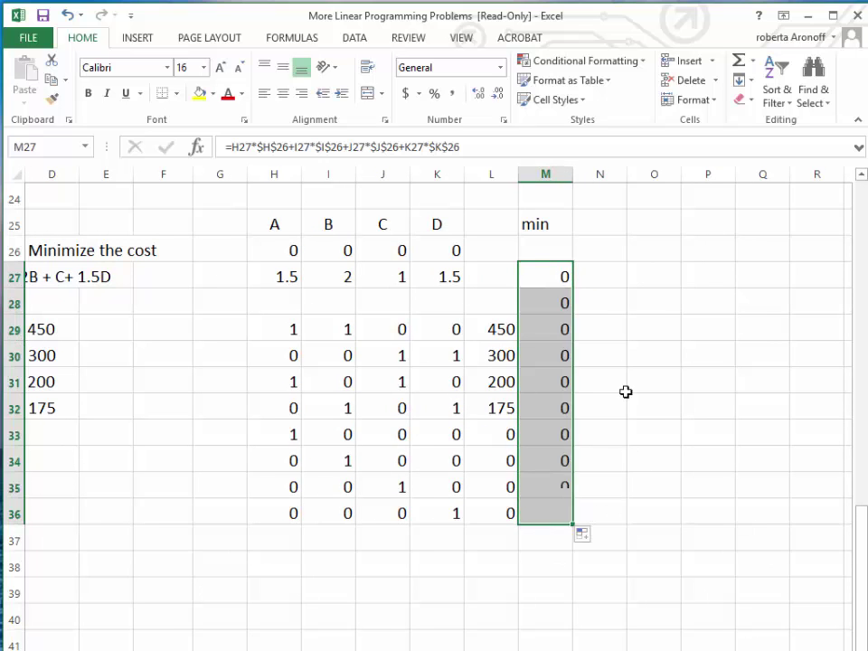
left_click(555, 296)
key("Delete")
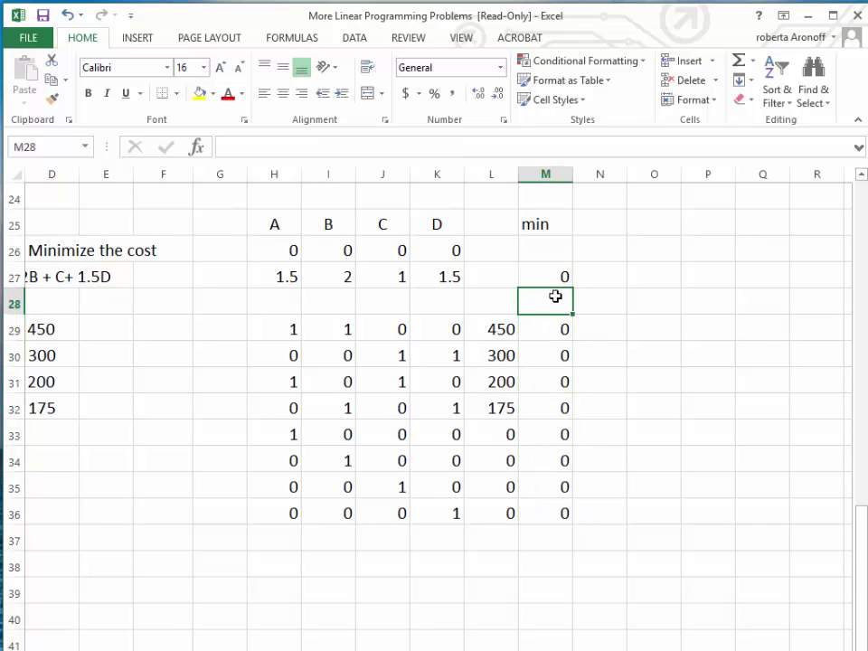
Check that the copied formulas in M29, M31 and M32 reference their own row's coefficients and the row 26 variables.
double_click(561, 330)
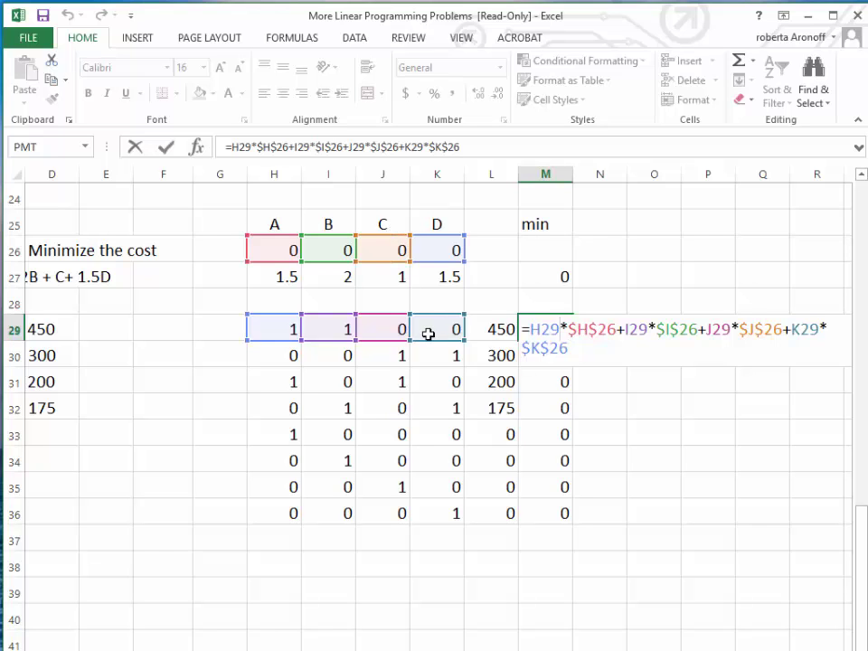
key("Return")
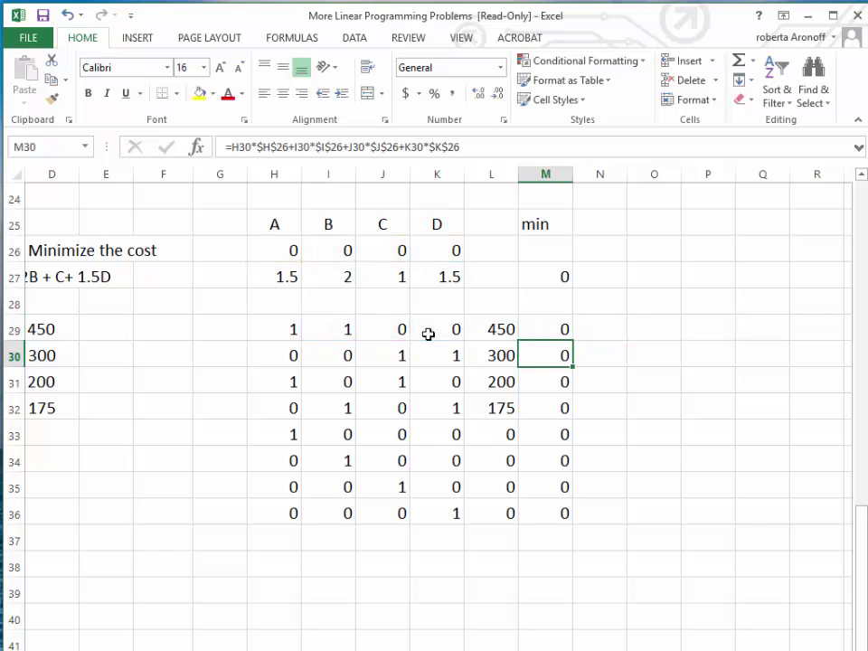
double_click(549, 383)
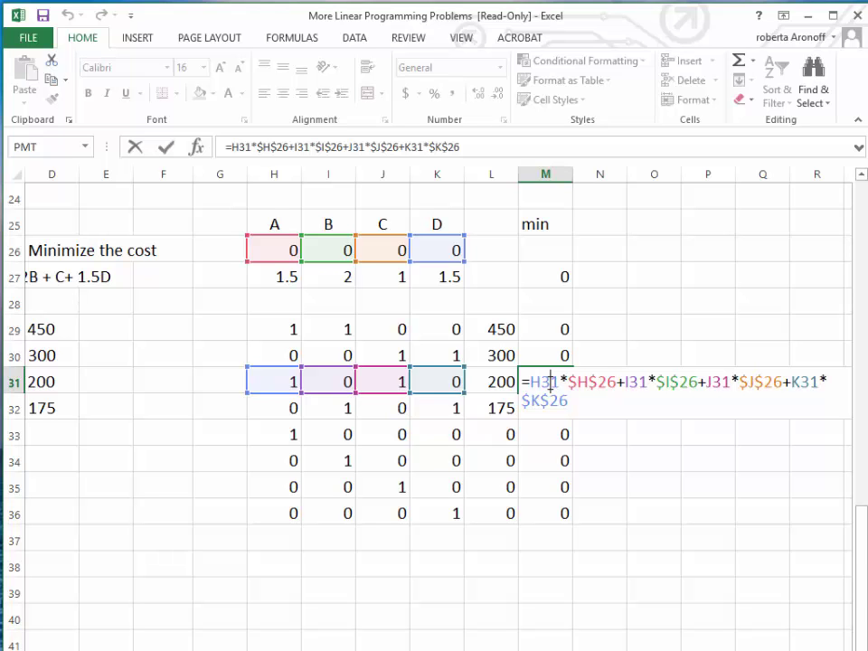
key("Return")
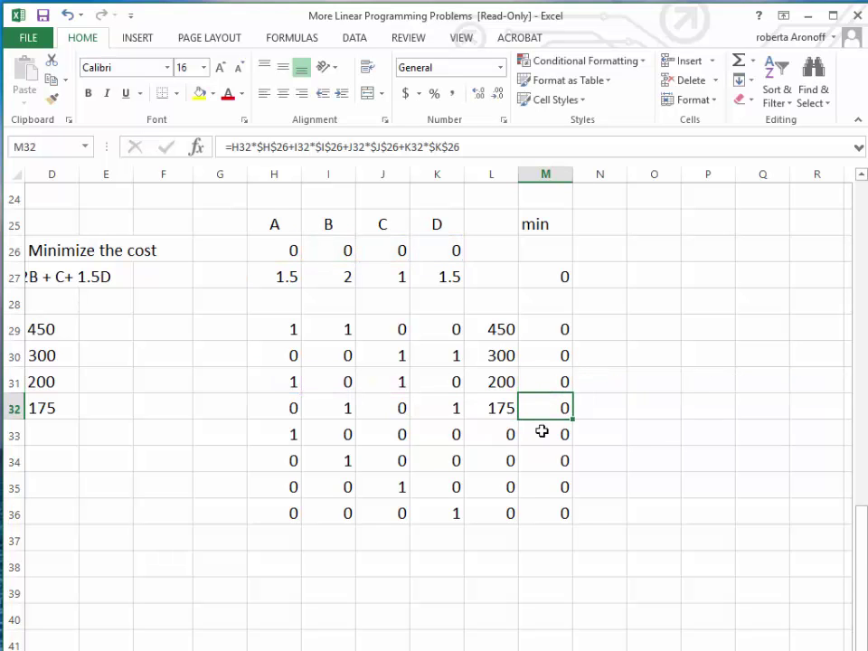
double_click(550, 413)
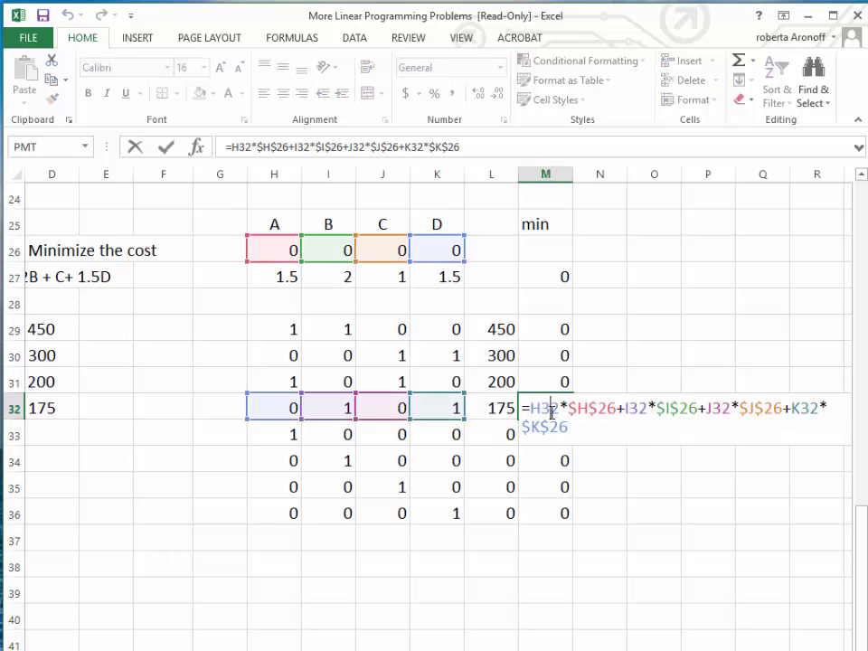
key("Return")
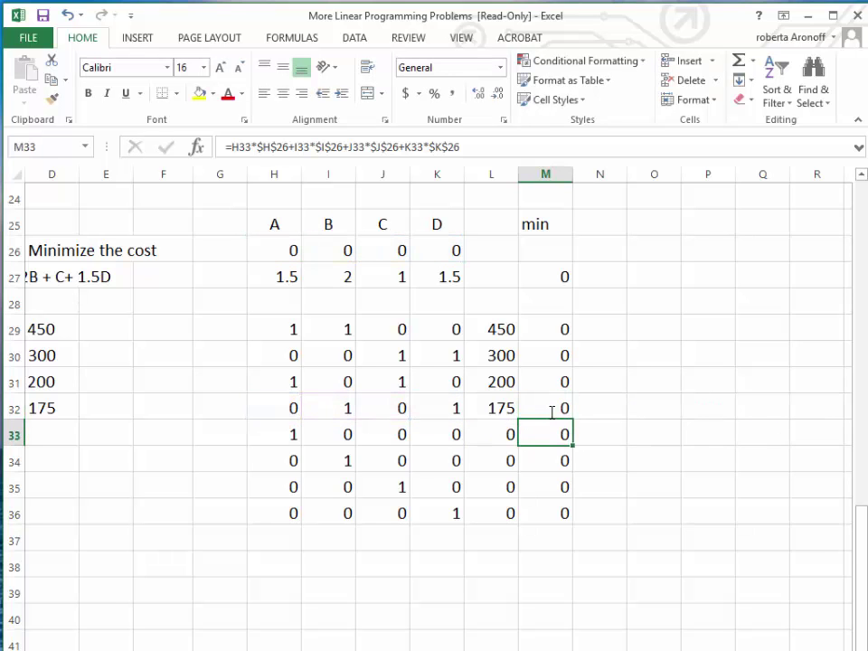
Open Solver and reset all of its previous options and cell selections.
left_click(351, 40)
left_click(768, 83)
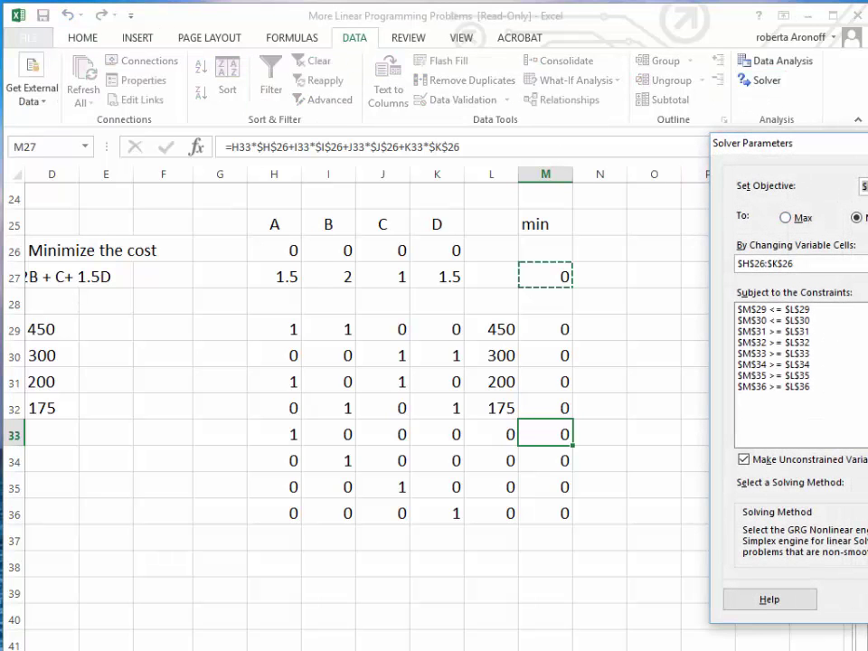
key("alt+r")
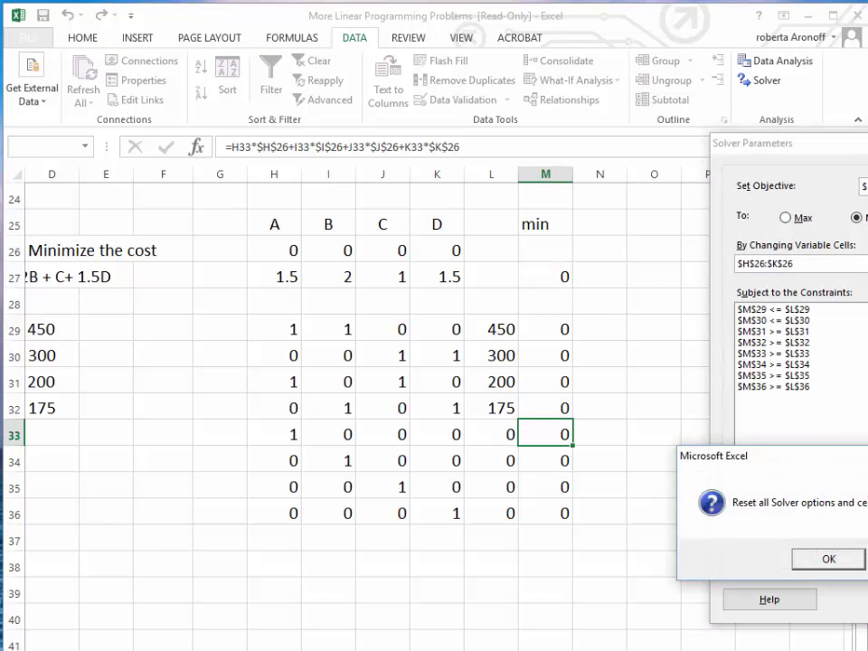
left_click(836, 558)
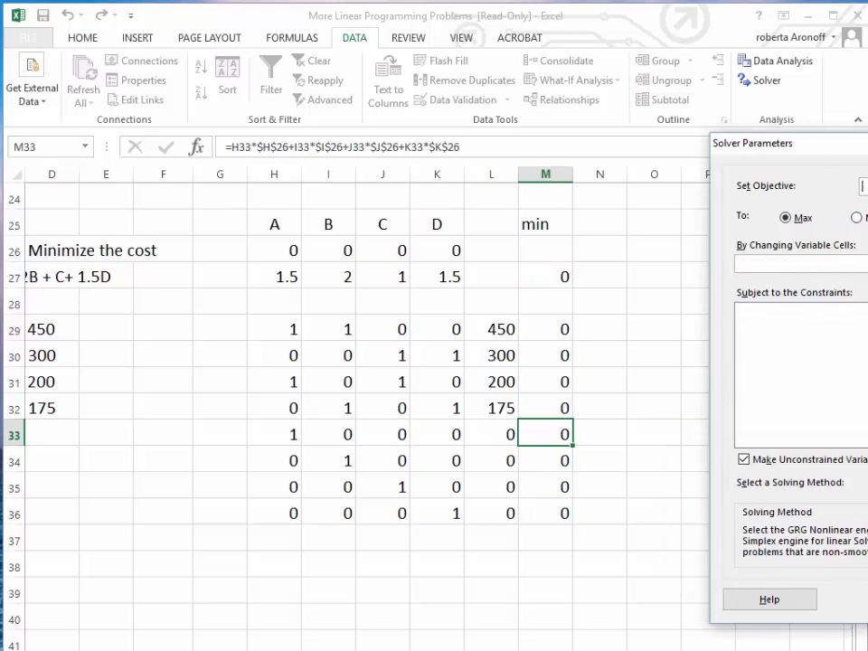
Set the Solver objective to cell M27 with the Min goal, and activate the entry for the changing variable cells.
left_click(543, 278)
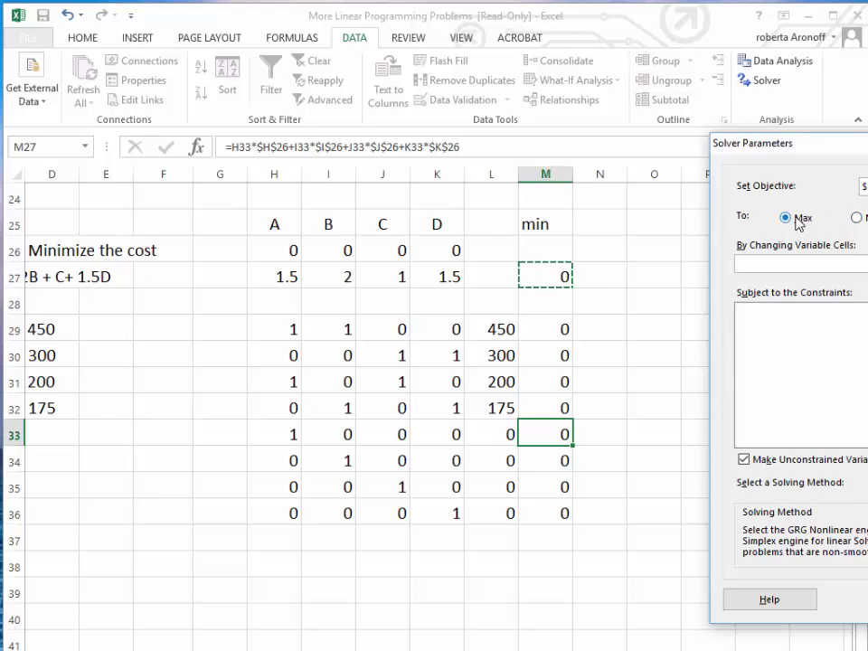
left_click_drag(860, 142, 182, 105)
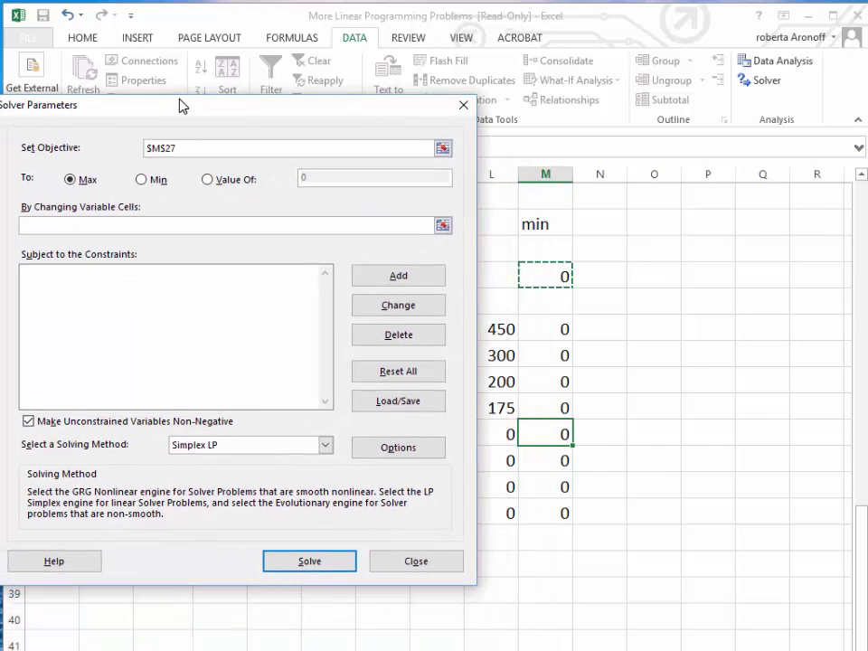
left_click(143, 179)
left_click_drag(240, 112, 458, 305)
left_click(270, 420)
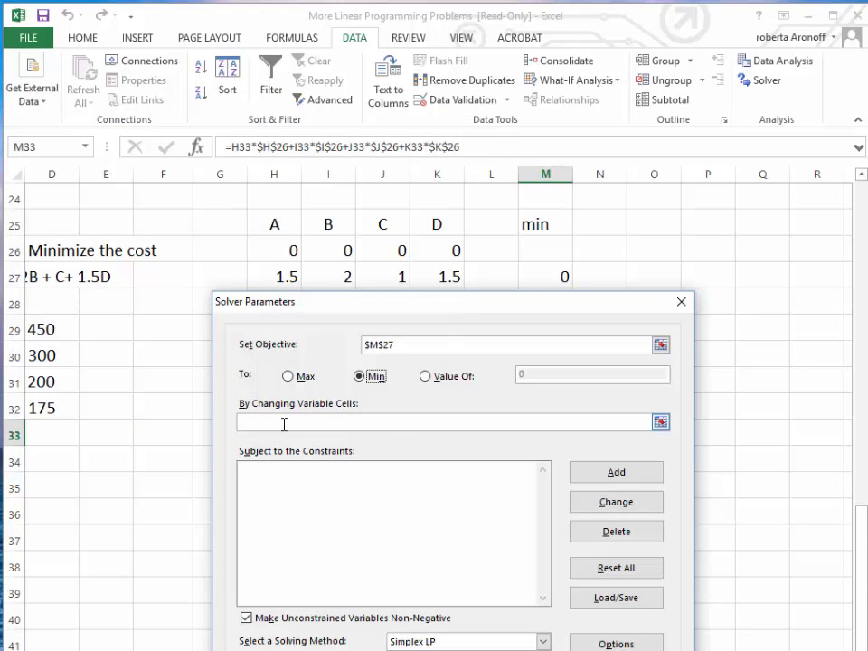
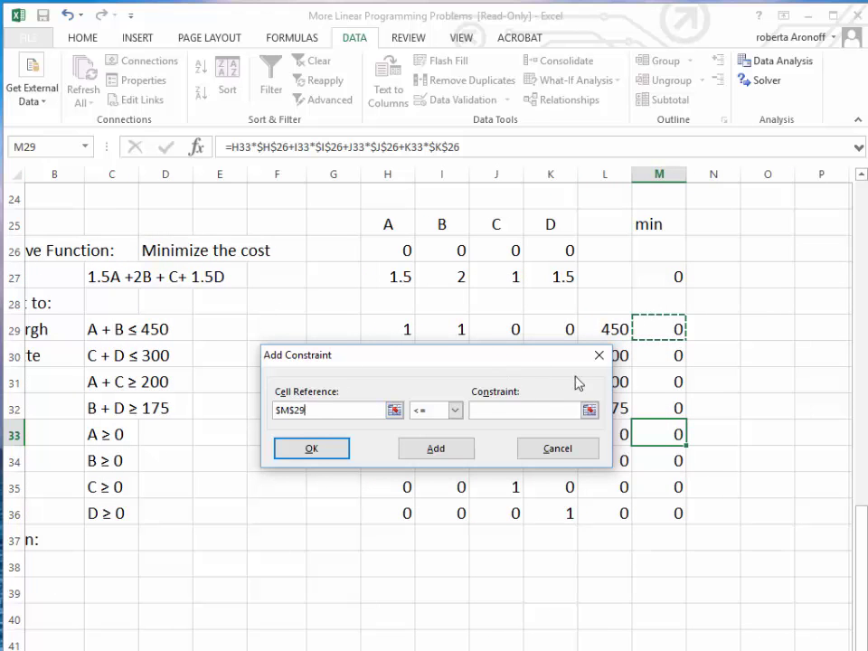
Complete the Pittsburgh constraint as M29 <= L29 and add it to Solver.
left_click(483, 411)
left_click(607, 331)
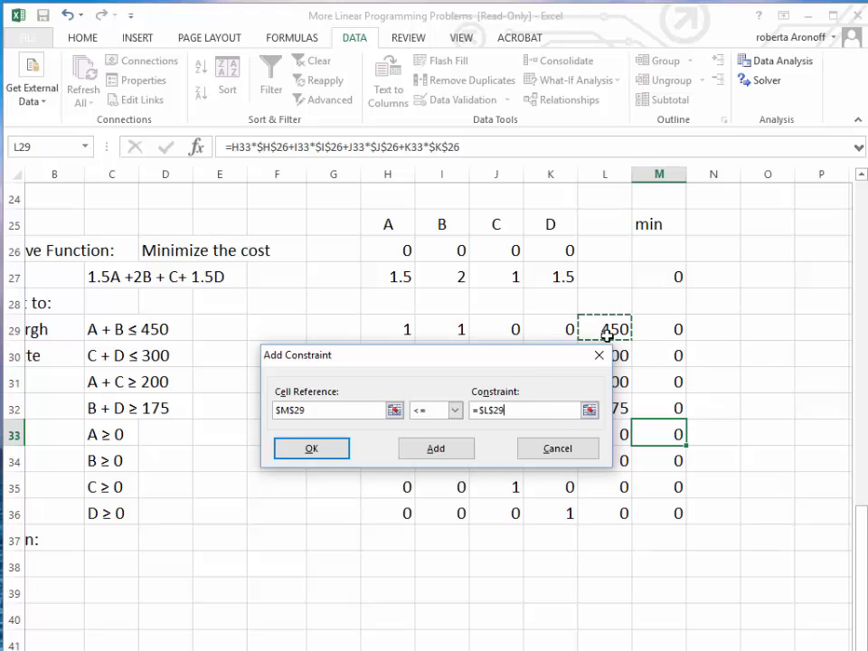
left_click(438, 449)
Add the Charlotte constraint M30 <= L30 to Solver.
left_click_drag(469, 362, 555, 389)
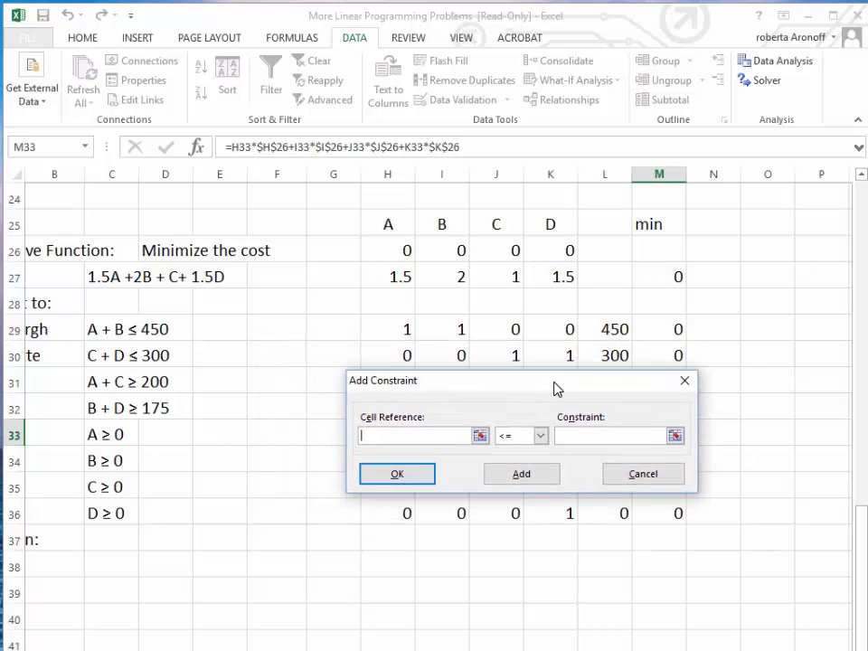
left_click(661, 353)
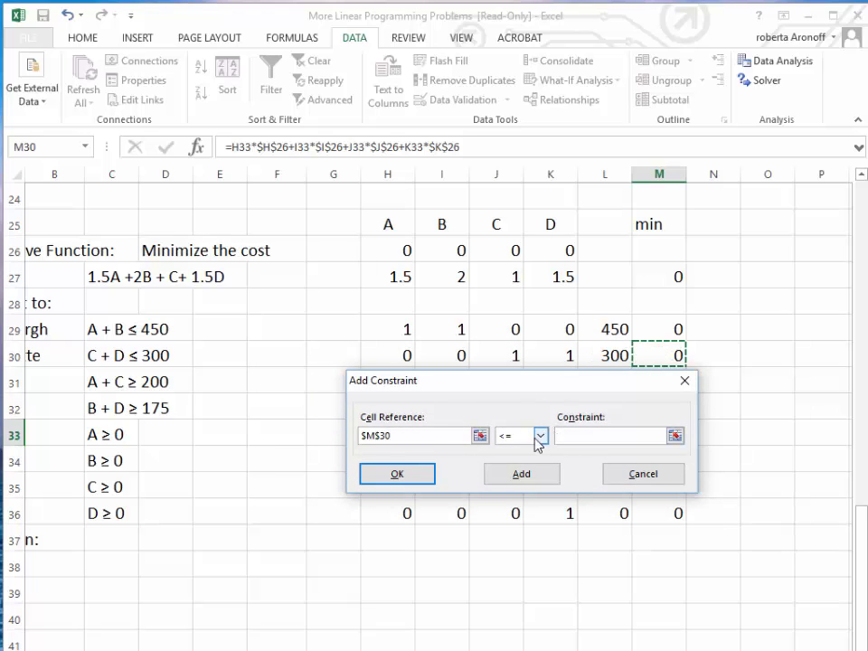
left_click(583, 435)
left_click(603, 352)
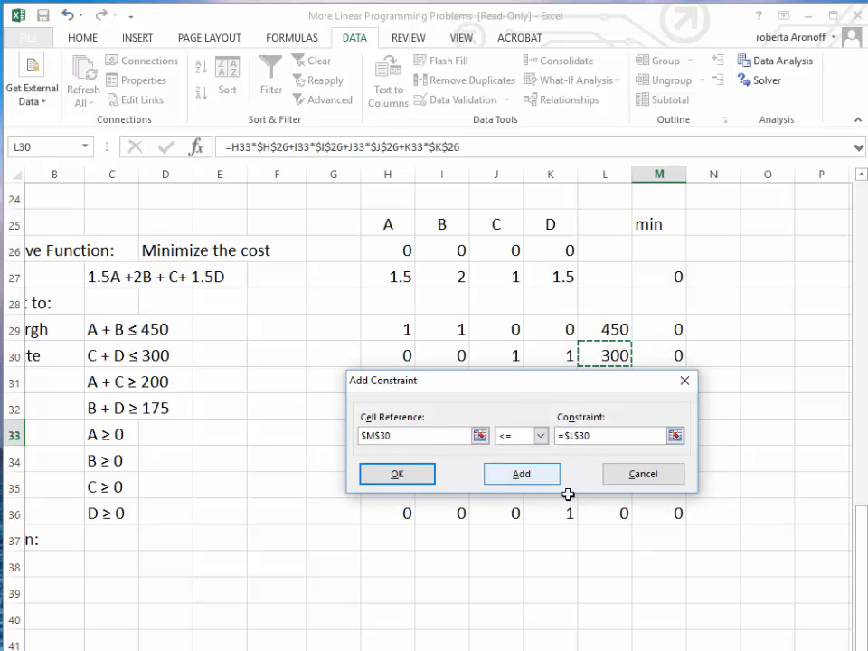
left_click(538, 475)
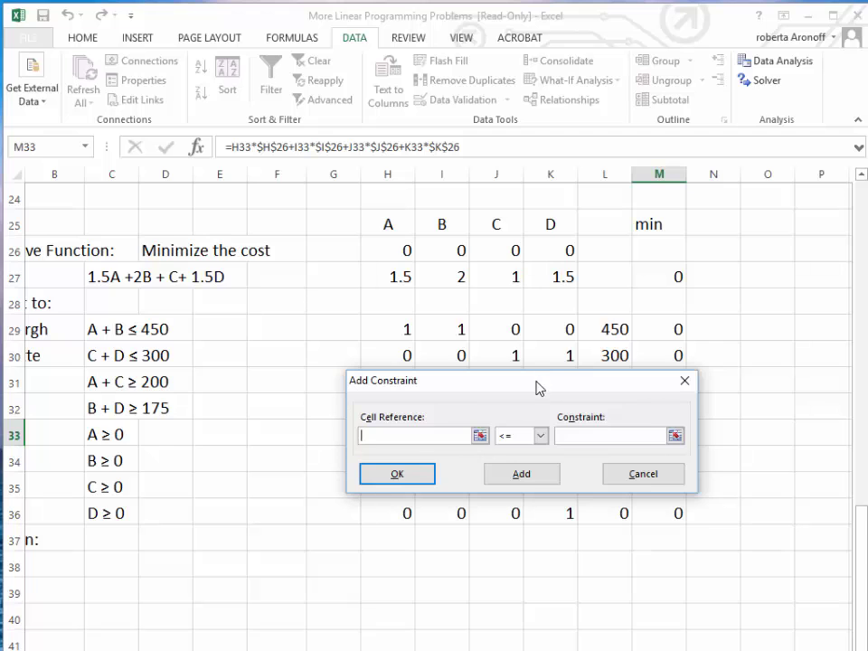
Add the NYC constraint M31 >= L31 to Solver.
left_click_drag(540, 387, 546, 411)
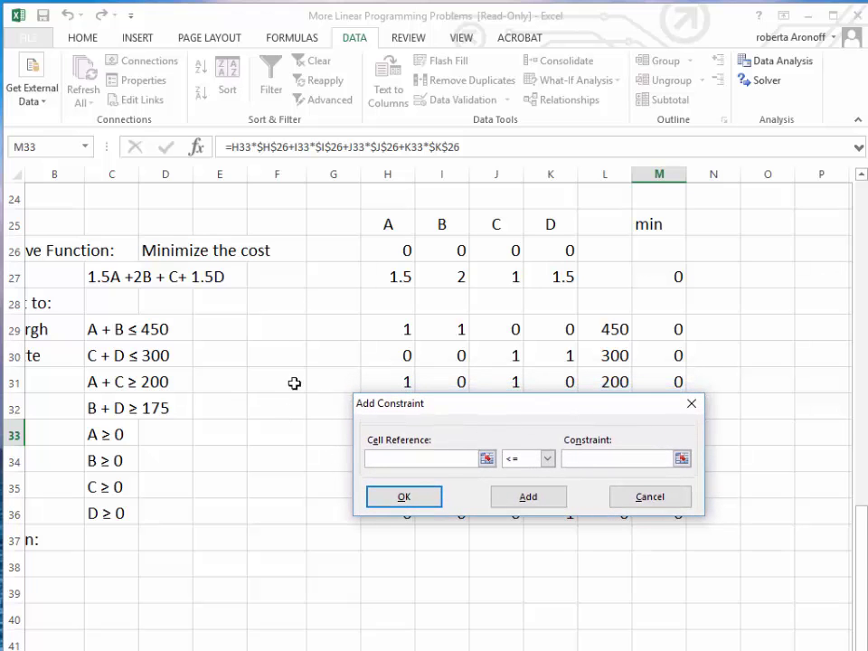
left_click(673, 380)
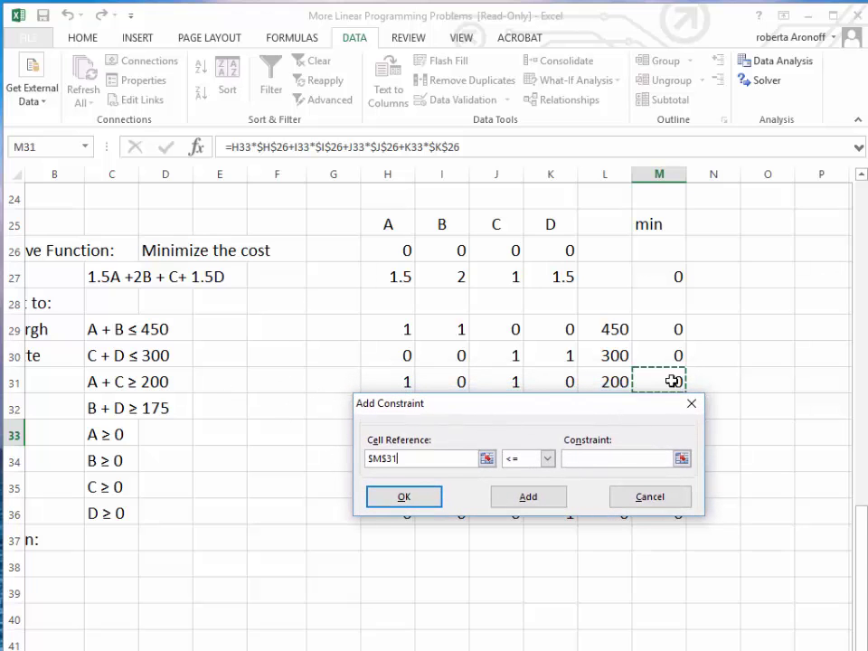
left_click(549, 465)
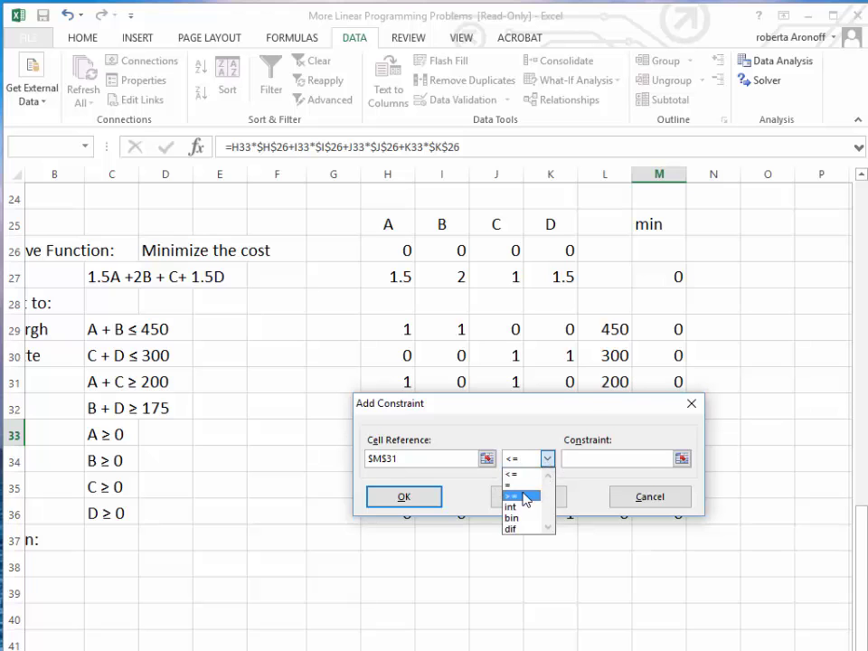
left_click(527, 497)
left_click(599, 380)
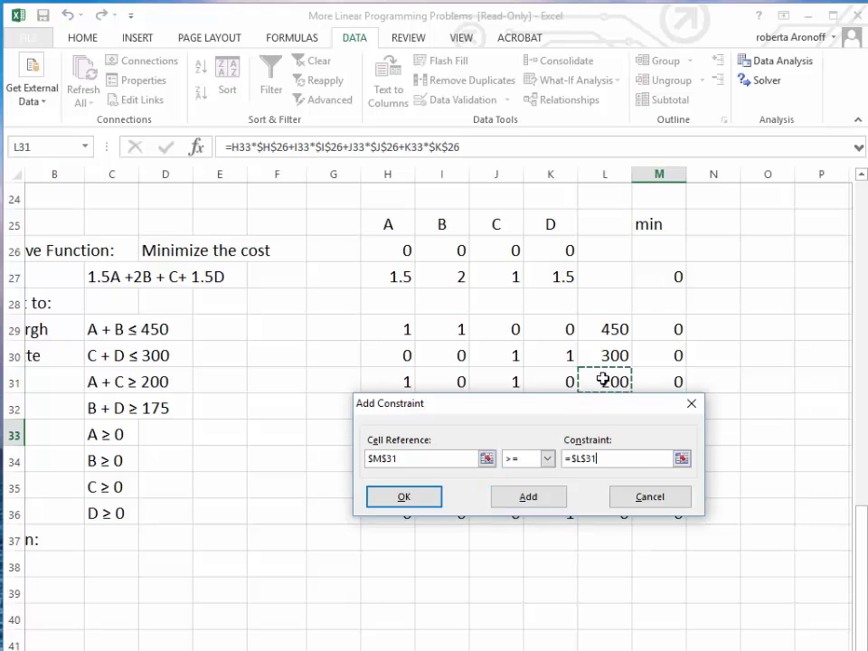
left_click(542, 501)
Add the Boston constraint M32 >= L32 to Solver.
left_click_drag(550, 407, 555, 432)
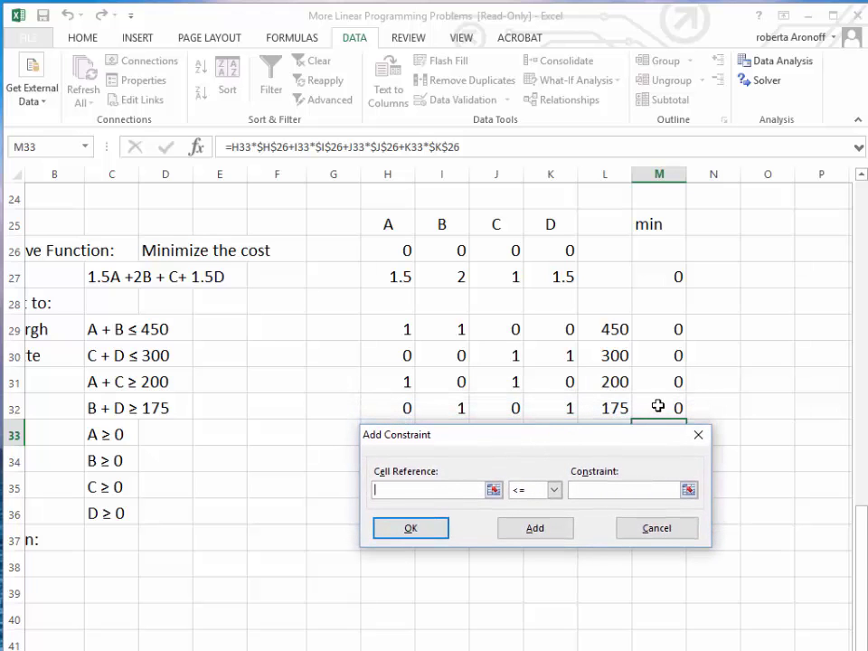
left_click(661, 407)
left_click(554, 490)
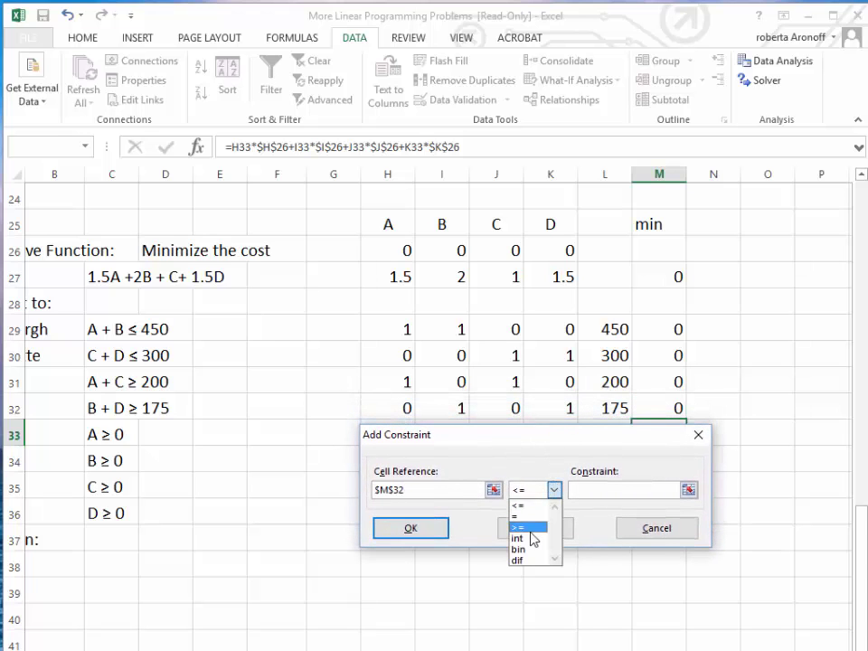
left_click(530, 529)
left_click(597, 409)
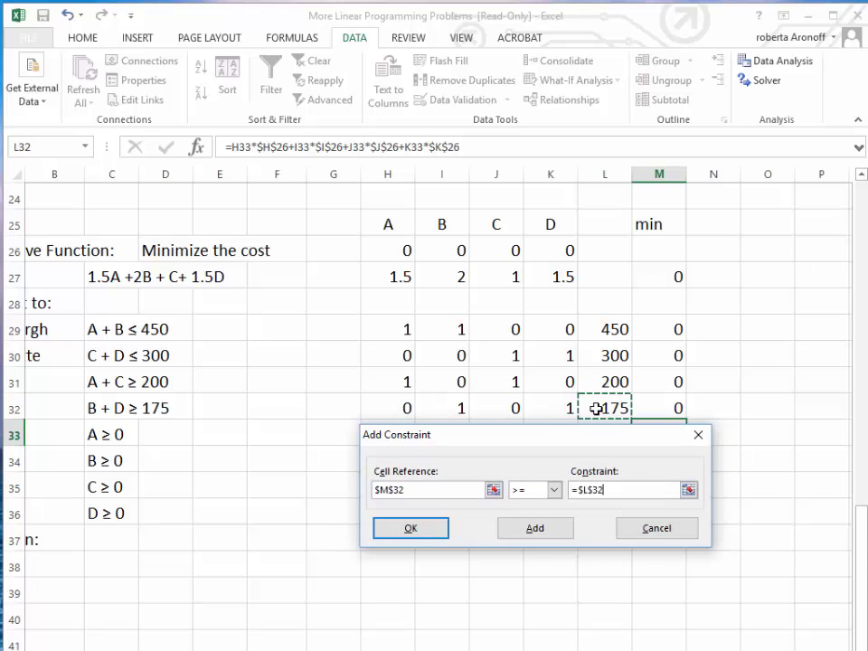
left_click(530, 529)
Add the non-negativity constraint for variable A to Solver as M33 >= L33.
left_click_drag(570, 438, 576, 473)
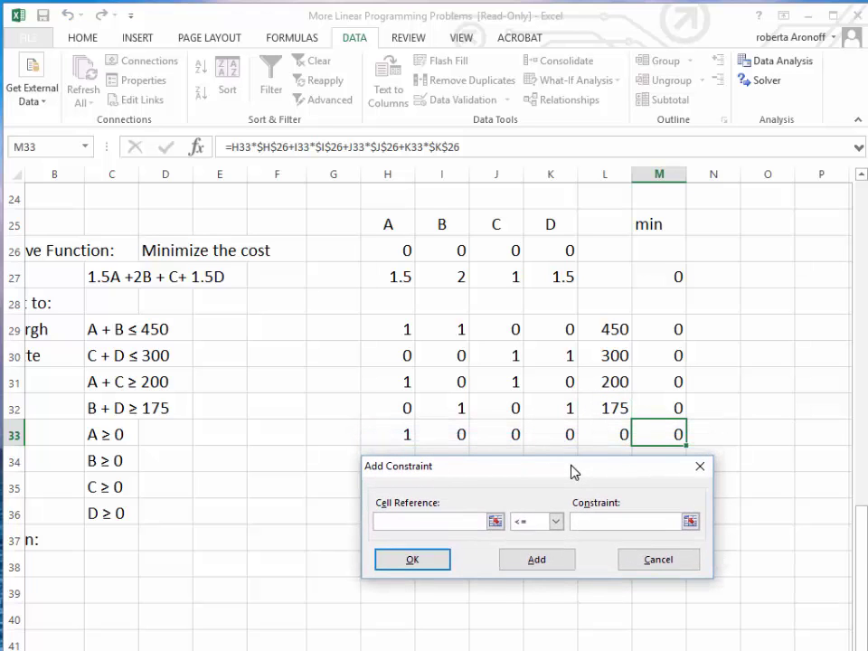
left_click(660, 432)
left_click(557, 522)
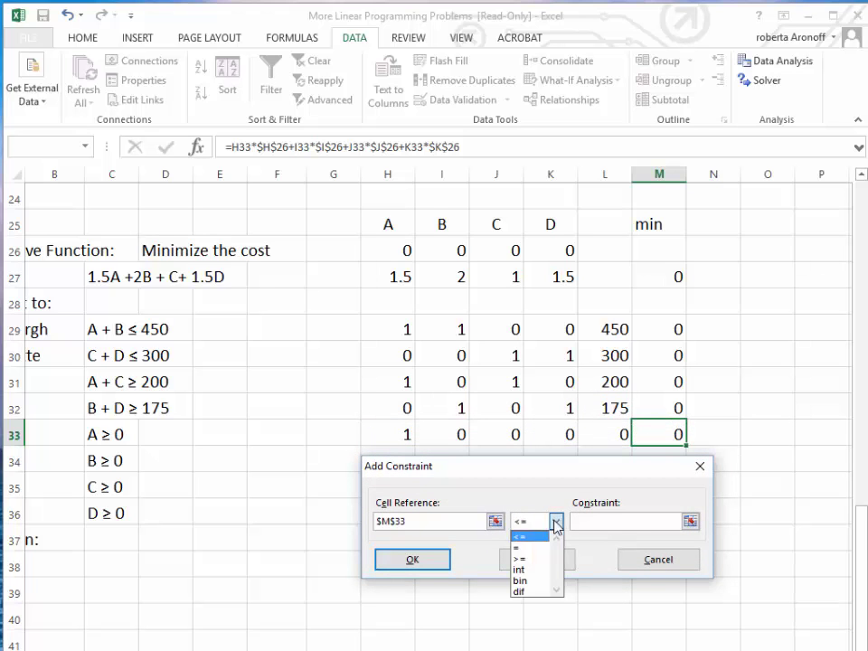
left_click(523, 559)
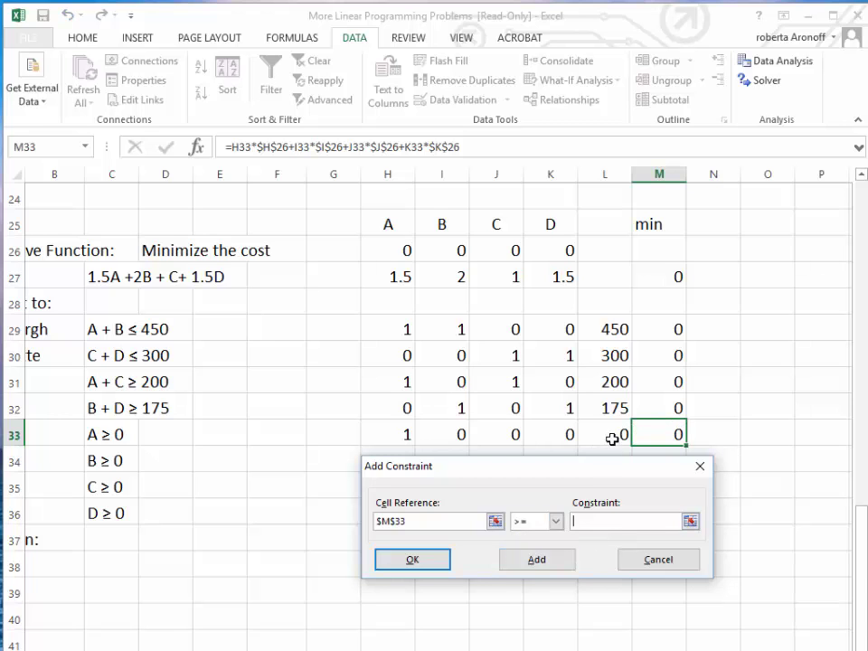
left_click(613, 436)
left_click(553, 562)
Add the non-negativity constraint for variable B to Solver as M34 >= L34.
left_click_drag(573, 475, 575, 493)
left_click(669, 459)
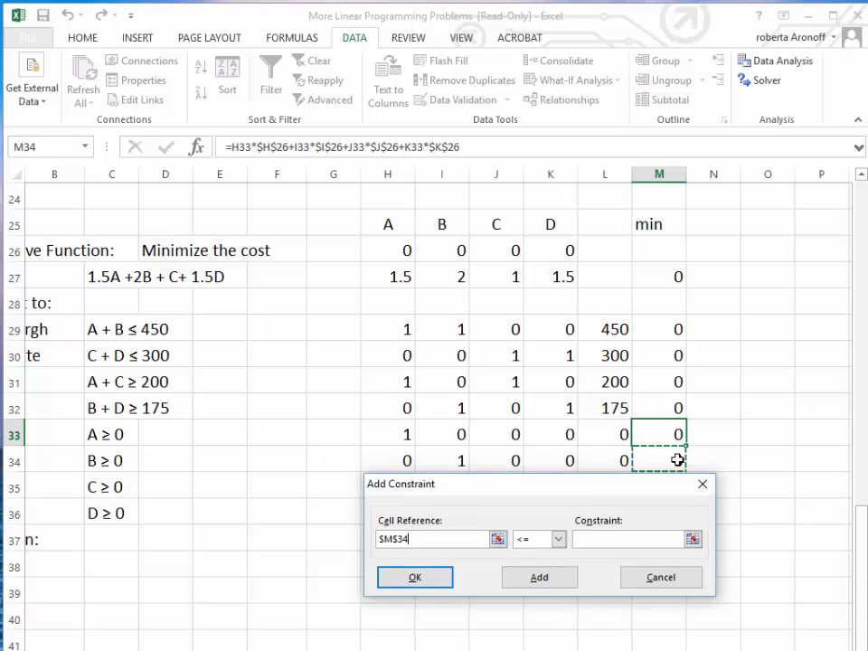
left_click(559, 540)
left_click(541, 575)
left_click(597, 460)
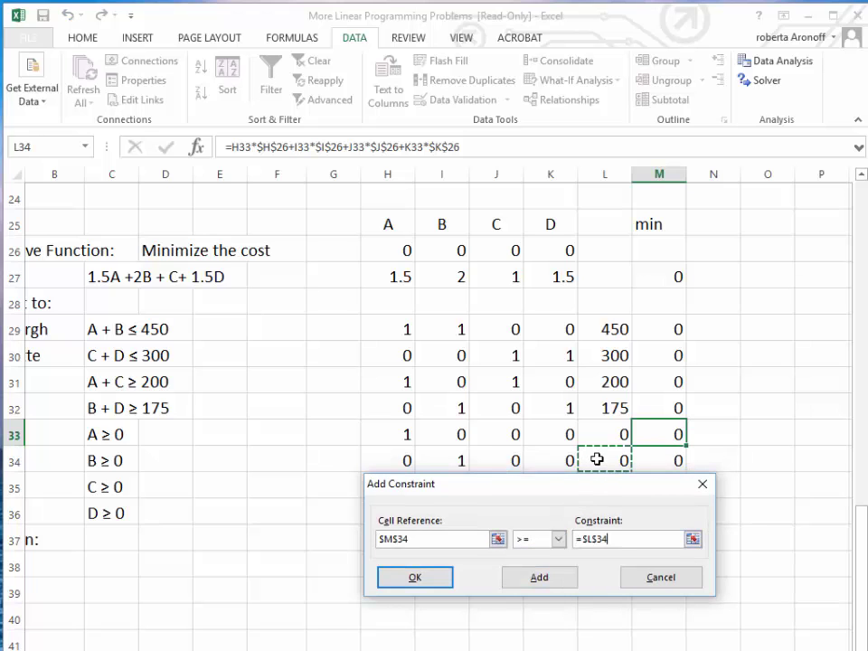
left_click(539, 578)
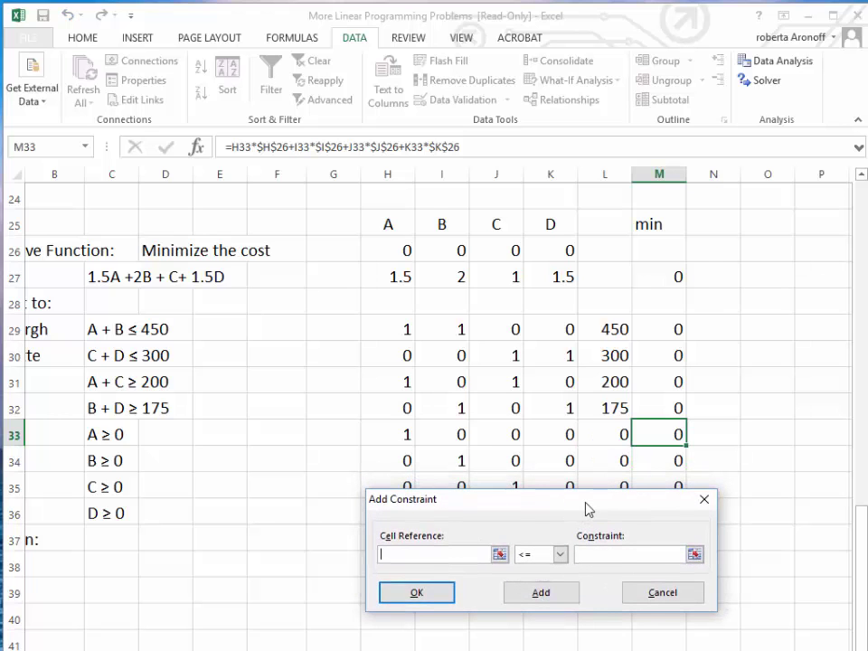
Add the non-negativity constraint for variable C to Solver as M35 >= L35.
left_click(665, 487)
left_click(560, 559)
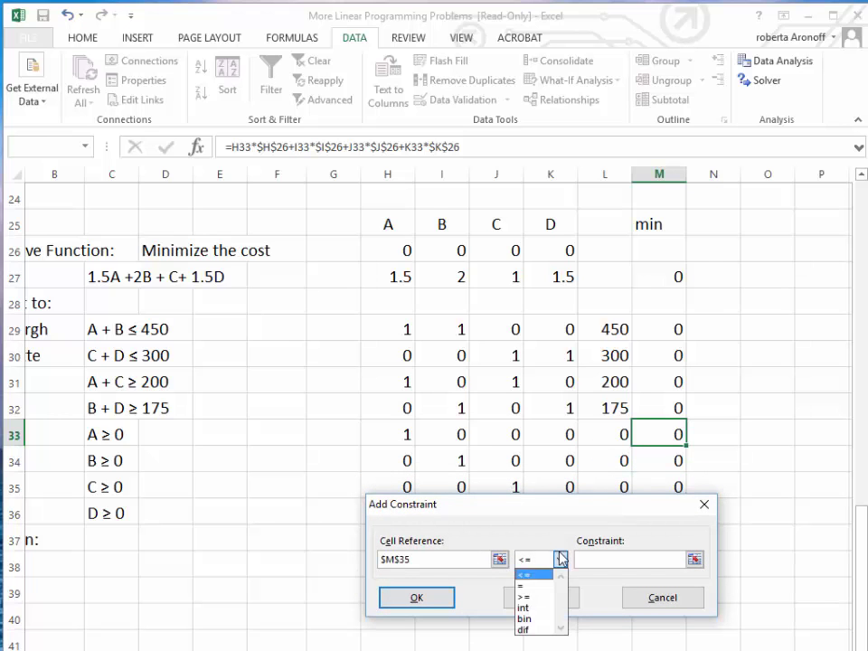
left_click(535, 597)
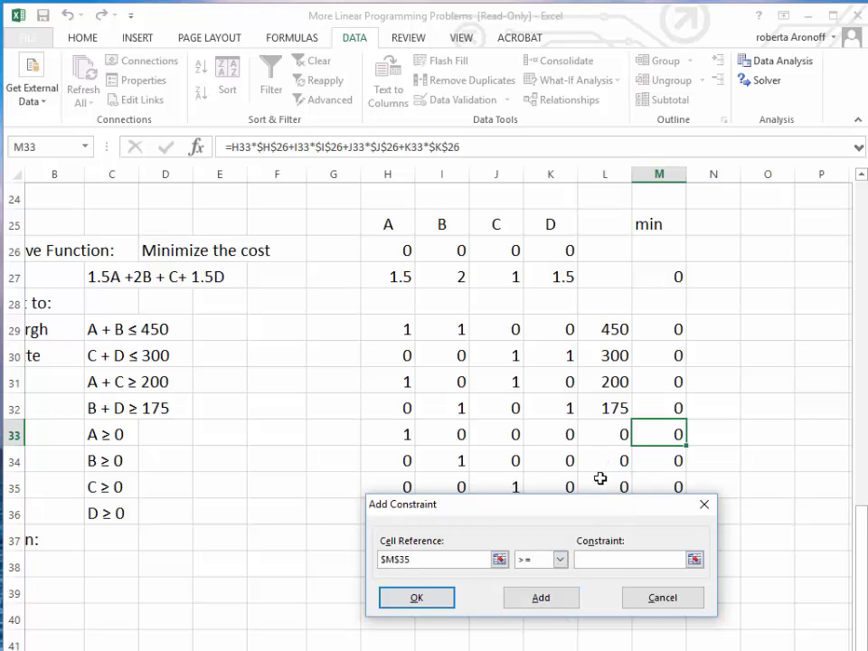
left_click(602, 487)
left_click(534, 597)
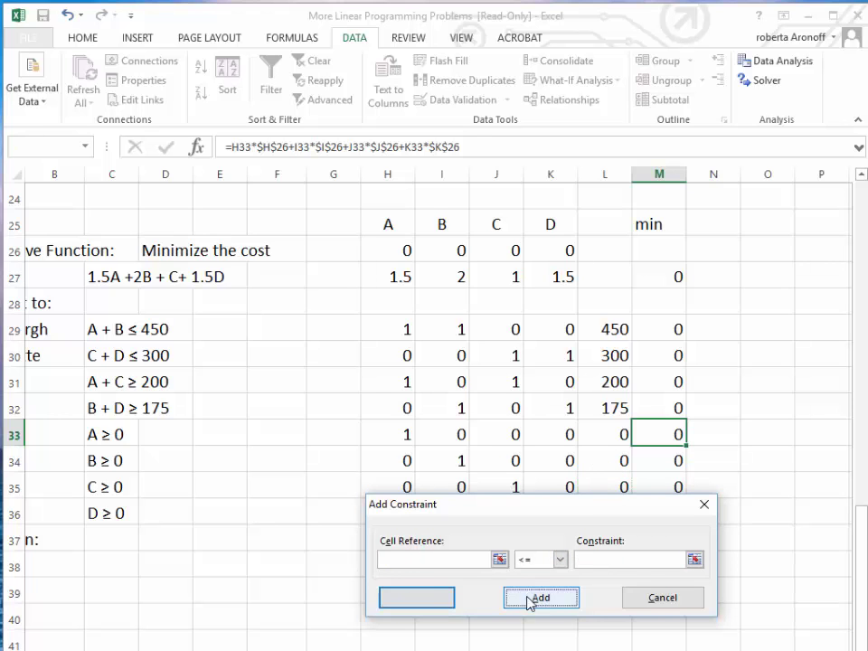
Add the non-negativity constraint for variable D, M36 >= L36, and finish the Solver constraint list.
left_click_drag(598, 505, 604, 535)
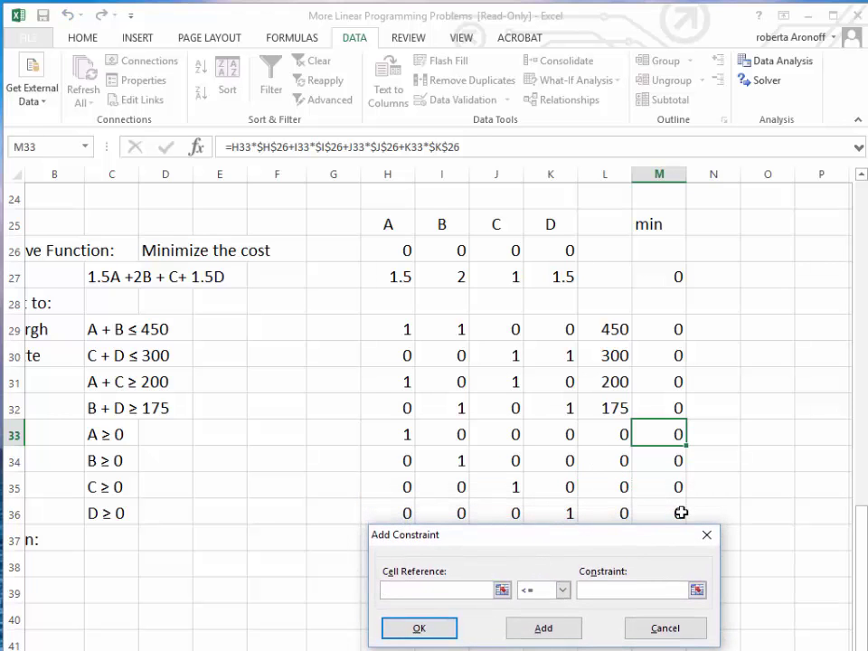
left_click(645, 511)
left_click(562, 590)
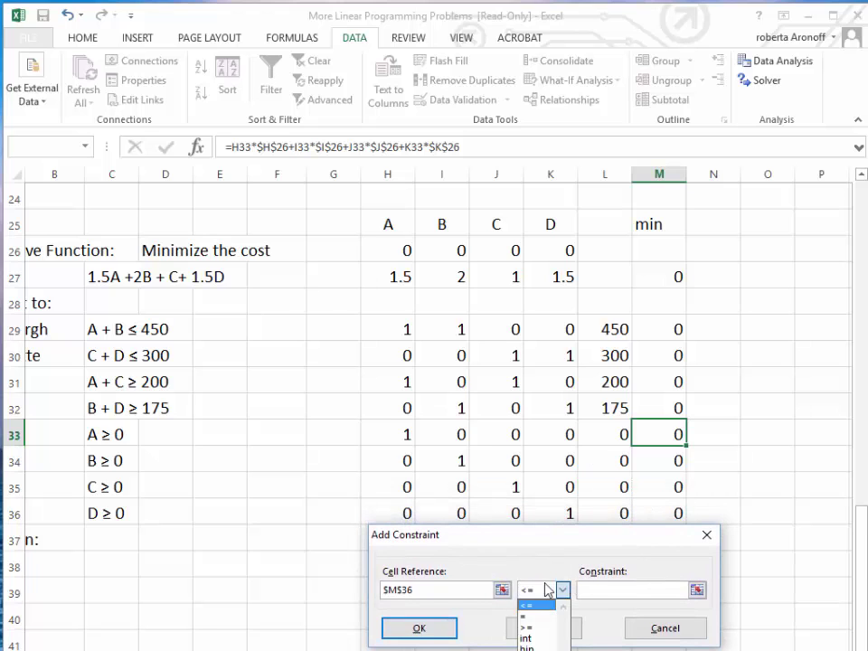
left_click(527, 627)
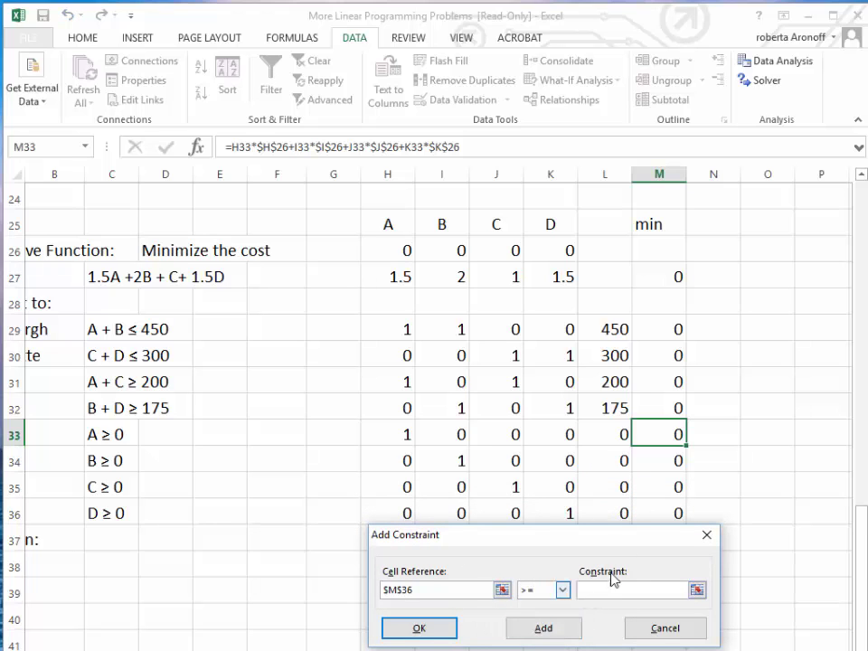
left_click(599, 514)
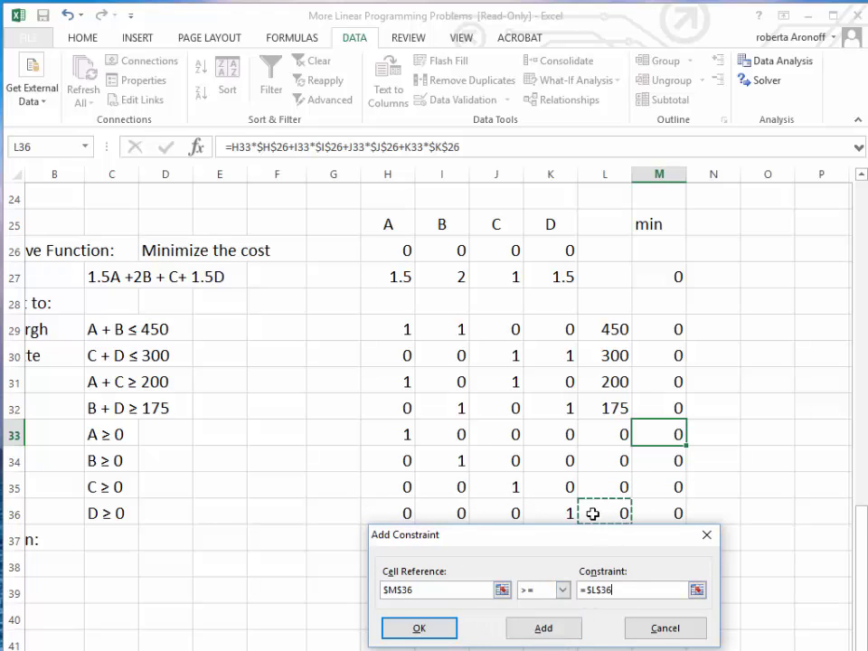
left_click(419, 633)
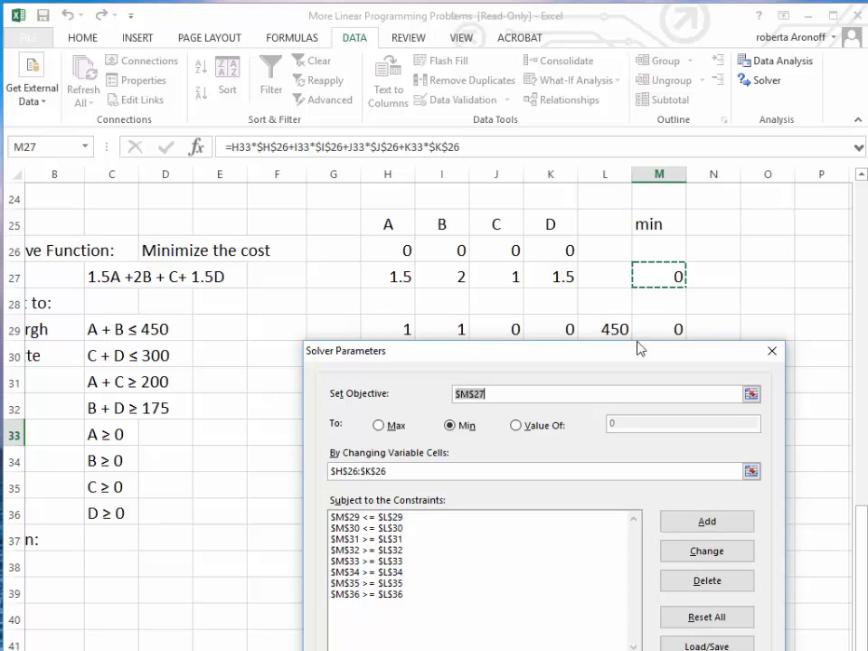
Solve the cost minimization model with Simplex LP and keep the Solver solution.
left_click_drag(658, 350, 601, 315)
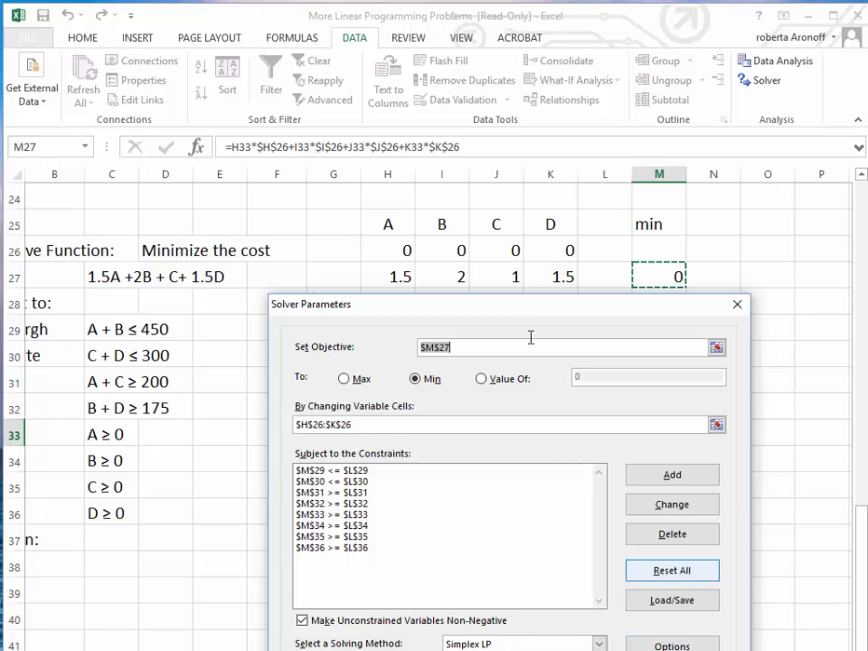
left_click_drag(527, 309, 483, 189)
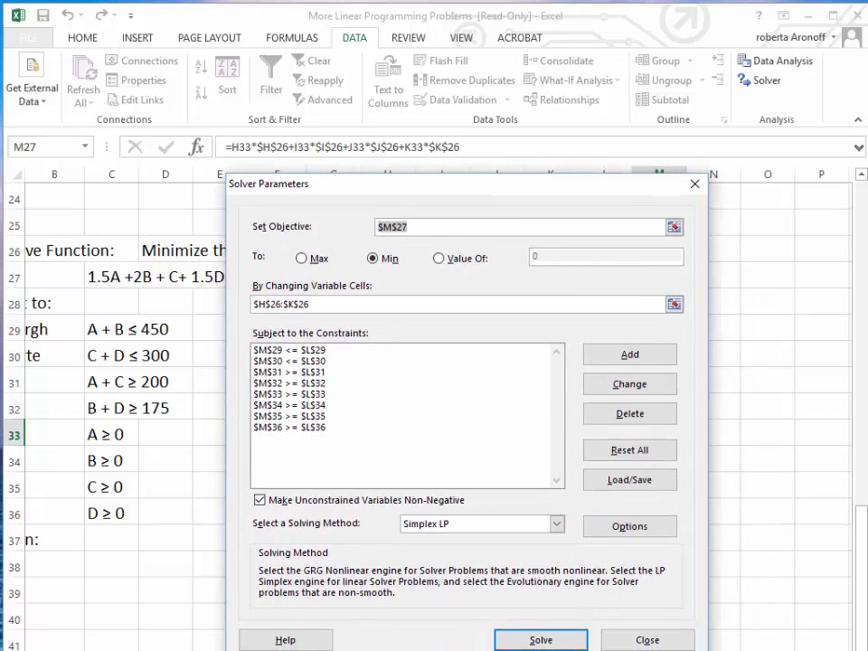
left_click(522, 641)
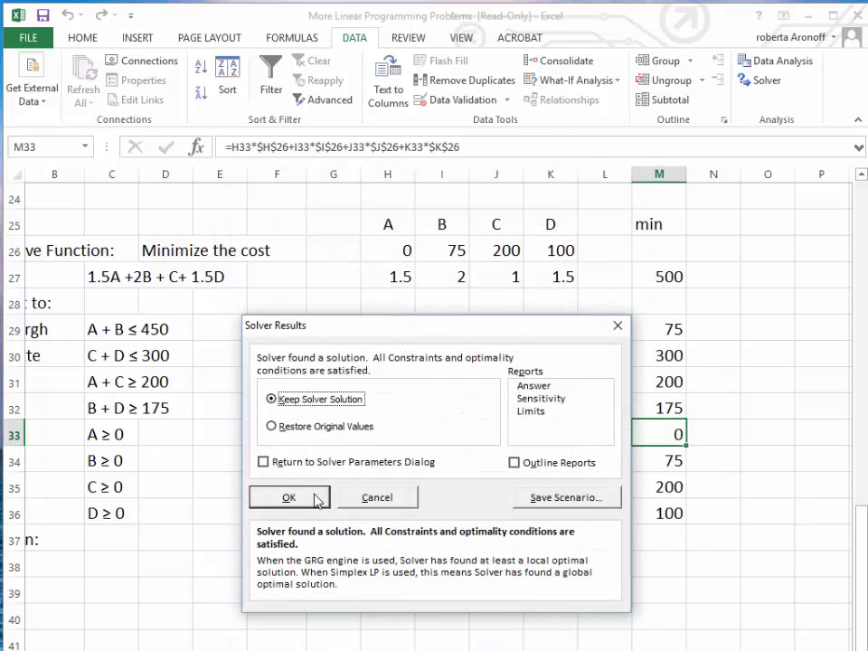
left_click(314, 499)
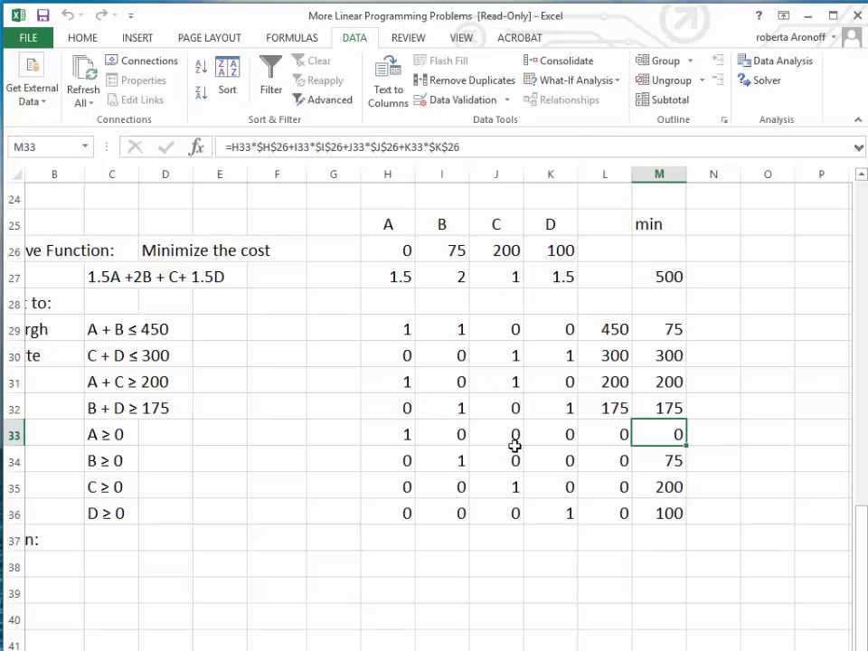
double_click(560, 27)
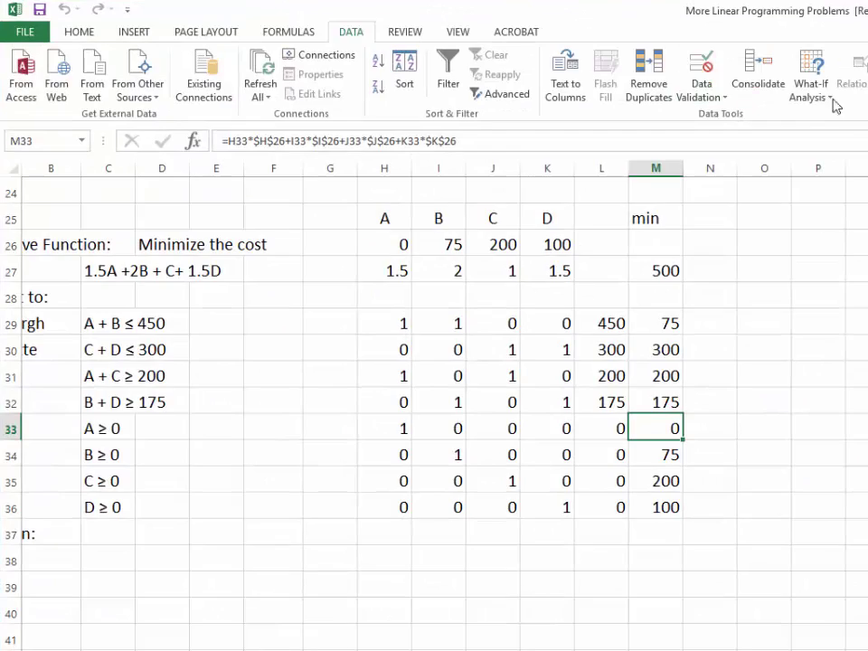
double_click(452, 11)
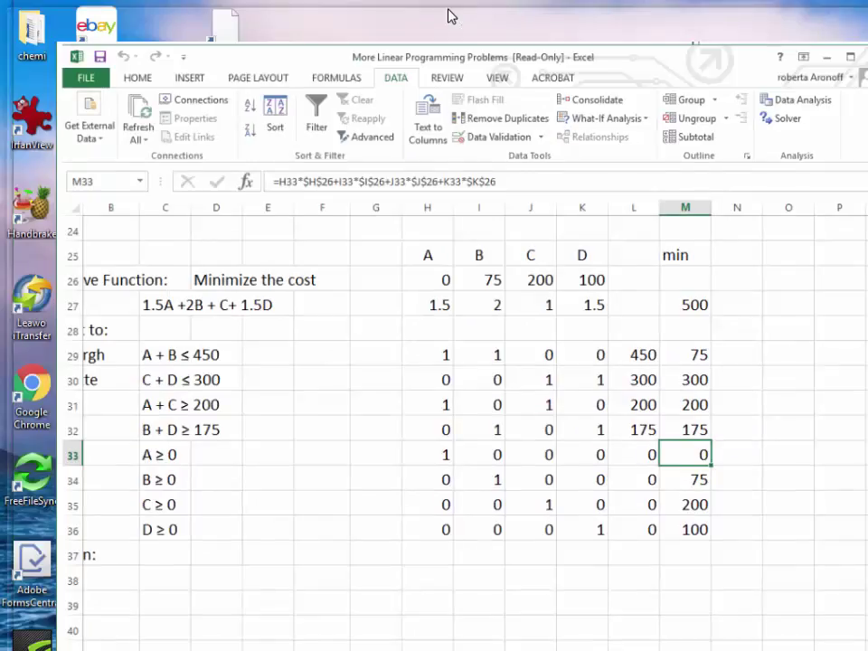
double_click(452, 16)
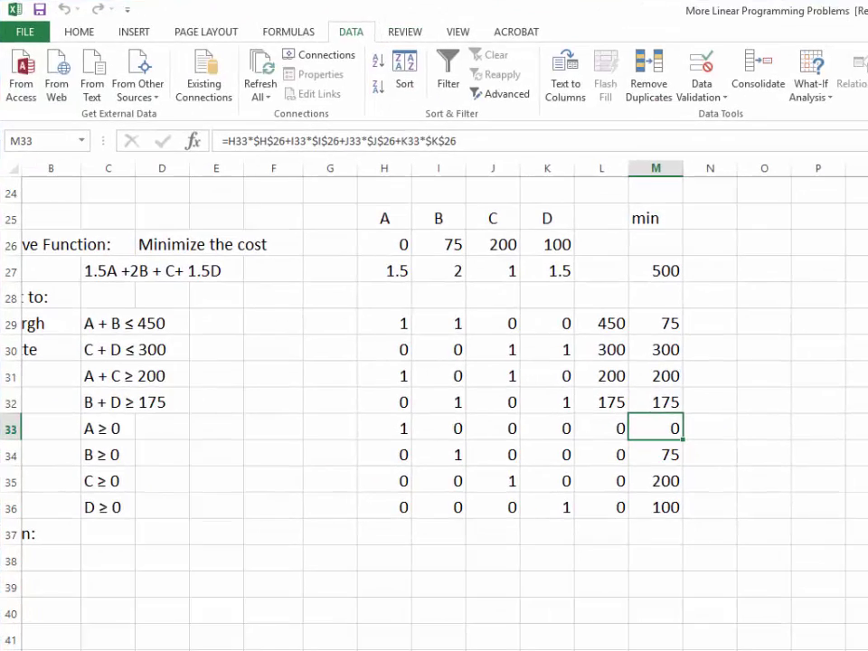
double_click(560, 33)
double_click(461, 47)
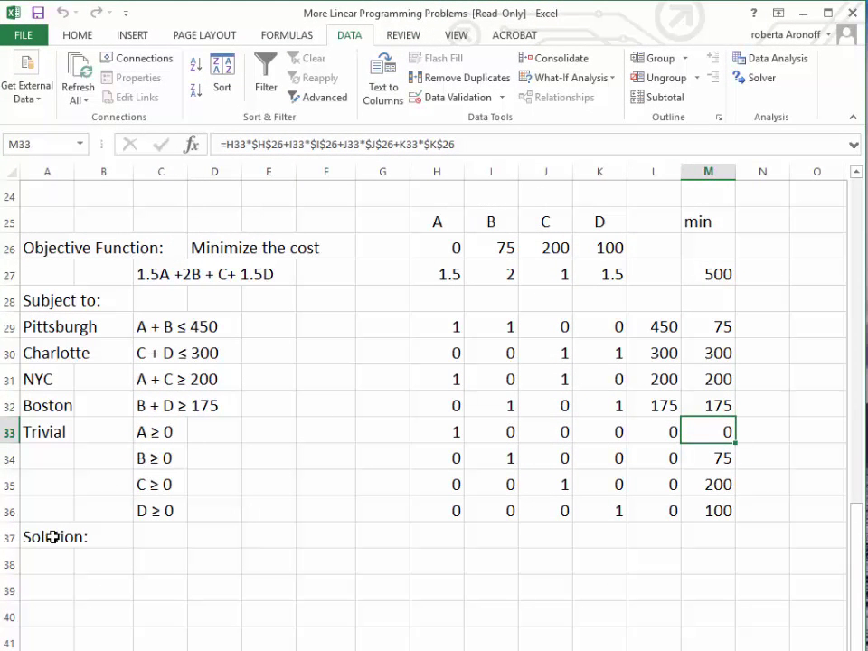
Below the Solution heading, enter "Mn cost is $500" in B38 and "Pitt ships 75 purses ti Bistib" in B39.
left_click(88, 565)
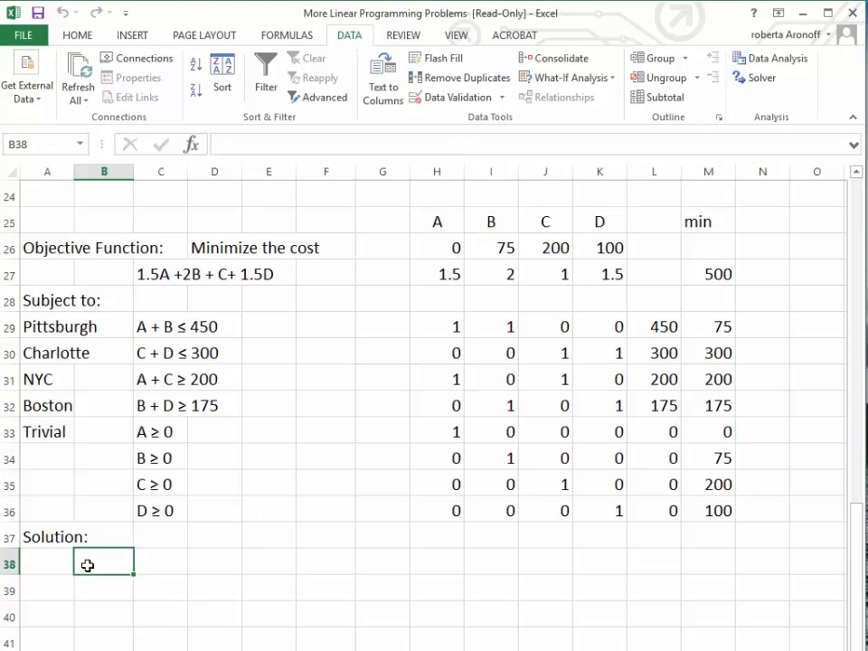
type("Mn c")
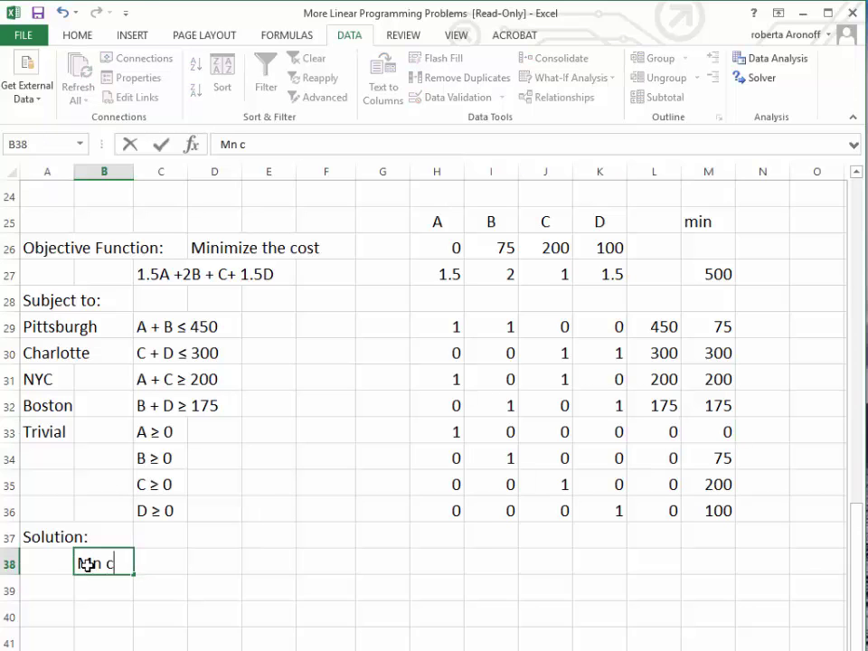
type("ost is")
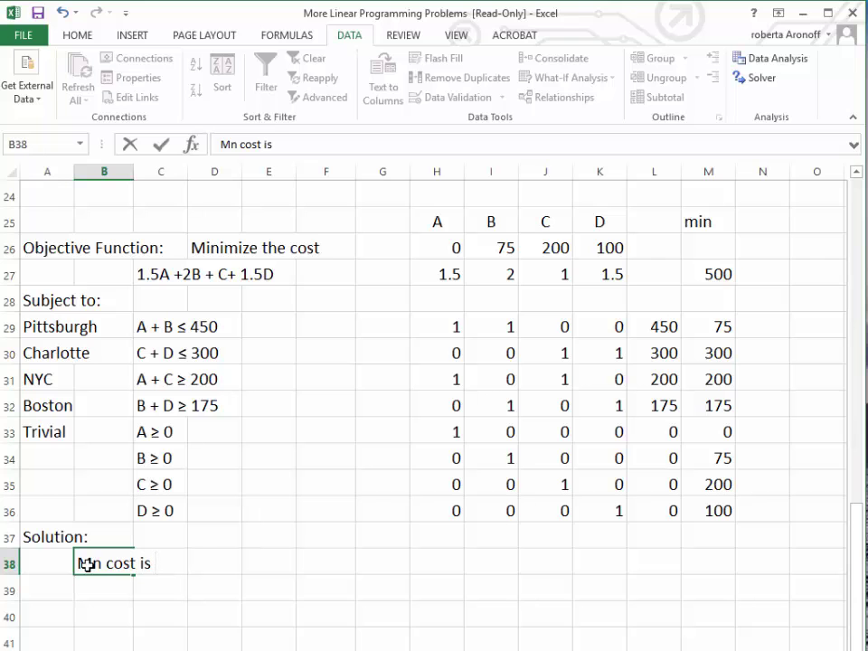
type(" $500")
scroll(87, 565, "up", 1)
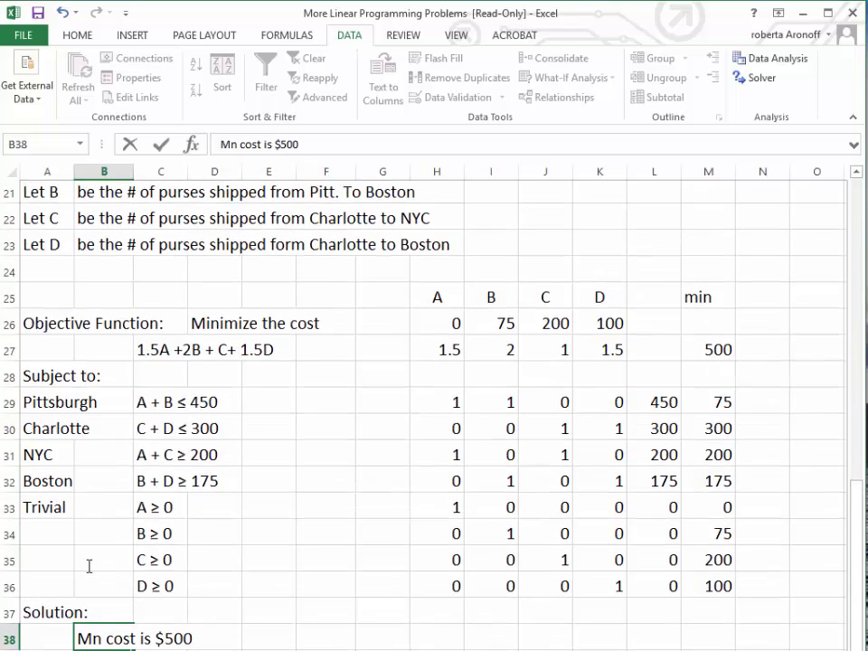
key("Return")
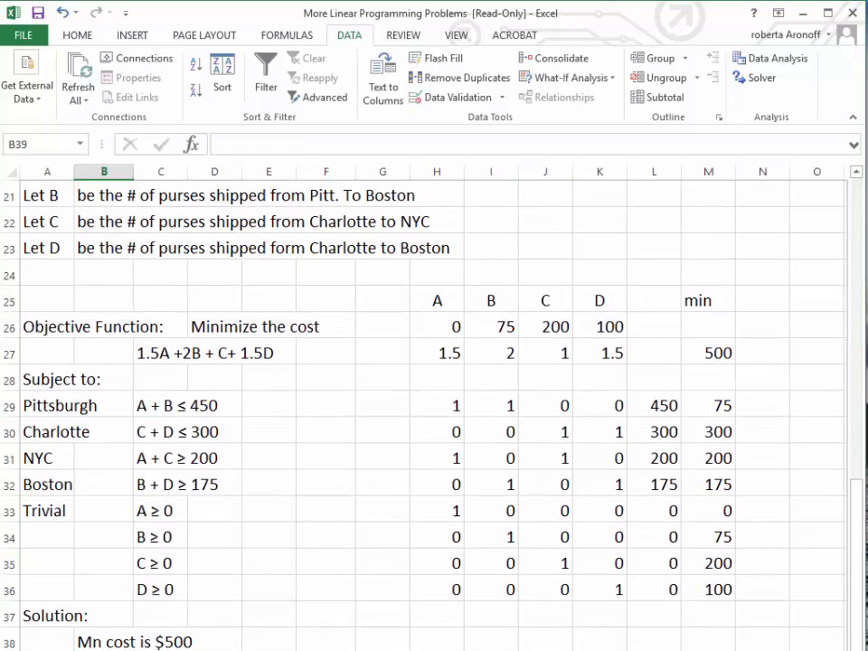
type("Pitt ships 75 purses ti Bistib")
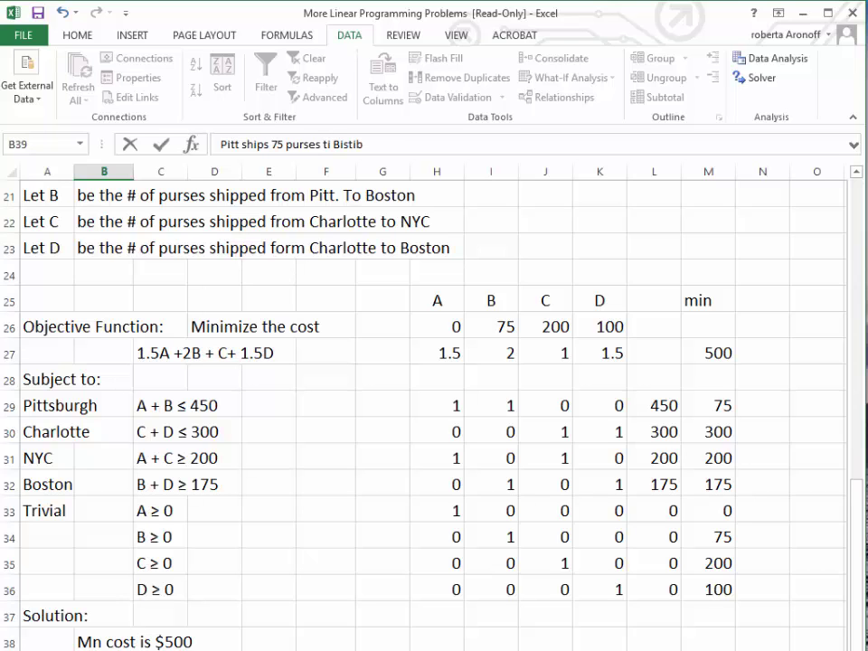
key("Return")
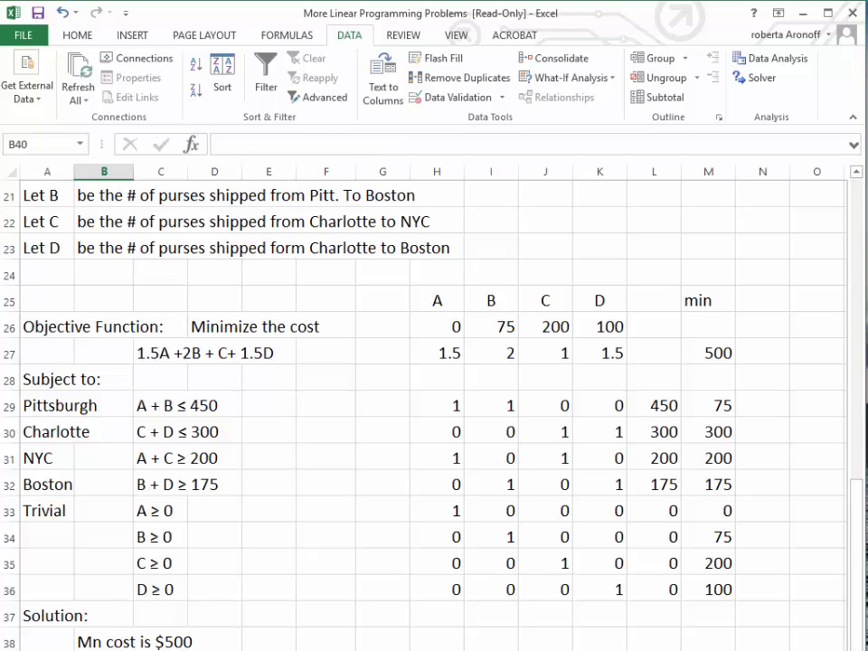
Enter "Charlotte ships 200 purses to NYC" in cell B40.
type("Charlotte ships")
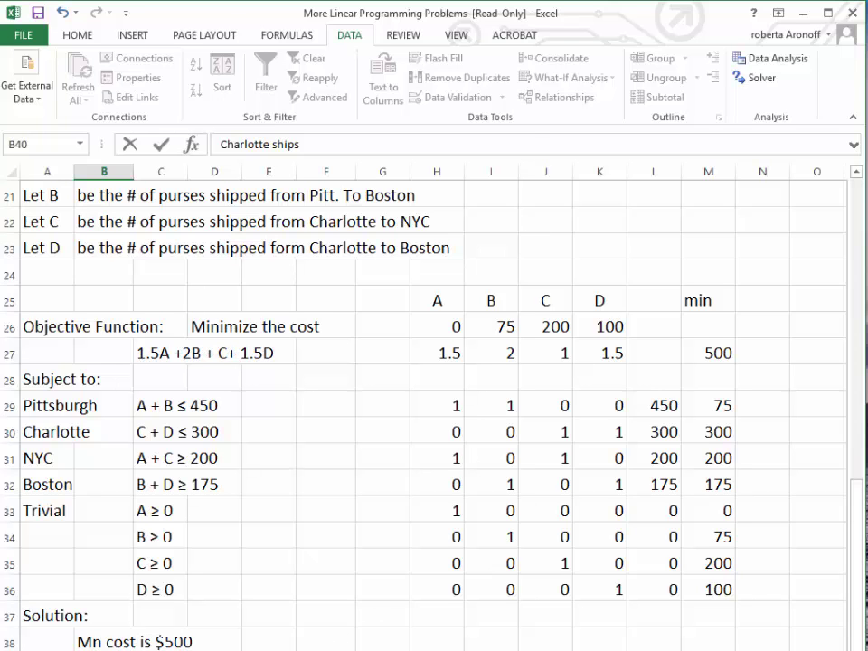
scroll(209, 473, "down", 3)
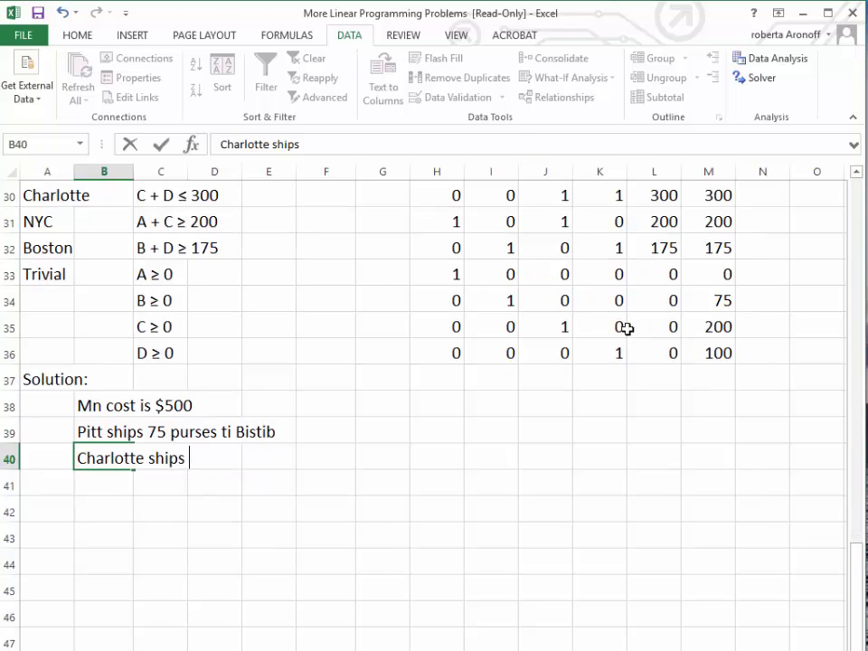
type("200")
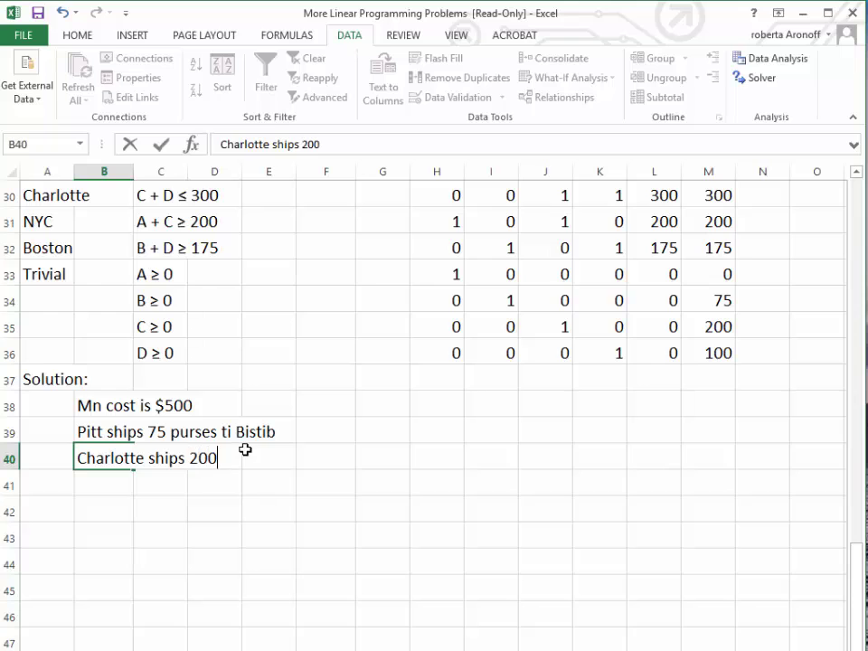
type(" pirses to ")
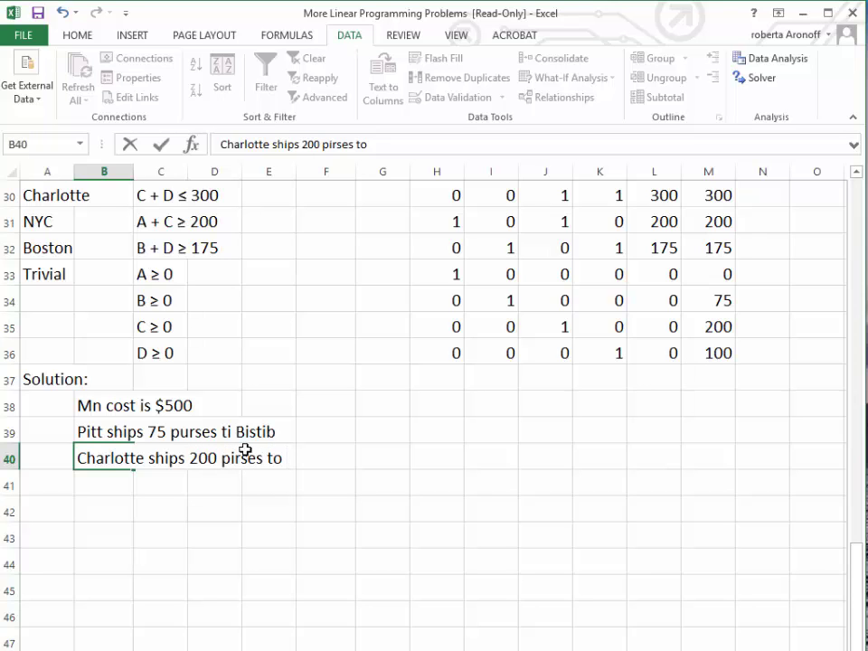
type("NYC")
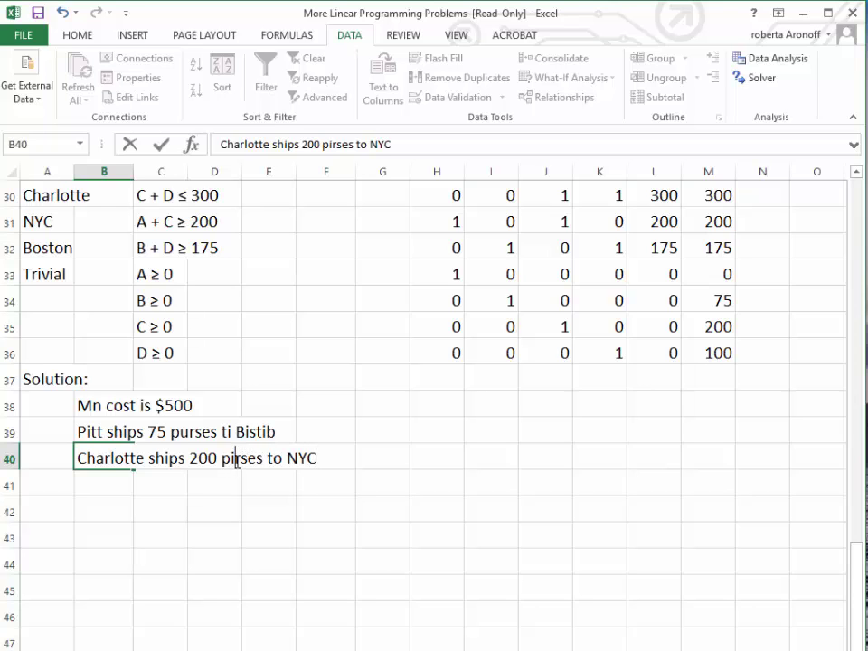
left_click(234, 460)
key("BackSpace")
type("u")
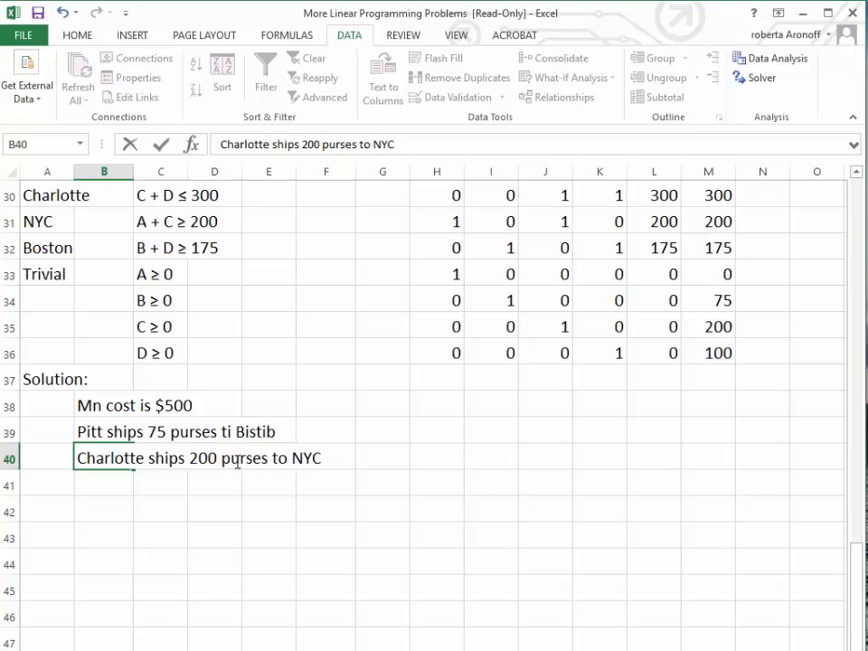
Continue the Charlotte shipment statement in cell C41 with "and 100 Purses ti".
left_click(162, 486)
type("an")
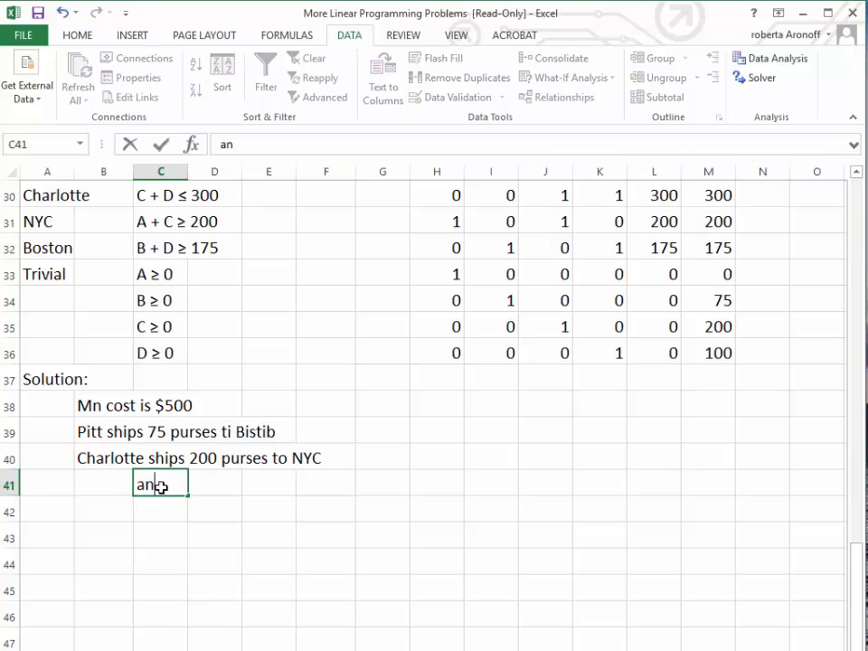
type("d 100 Pur")
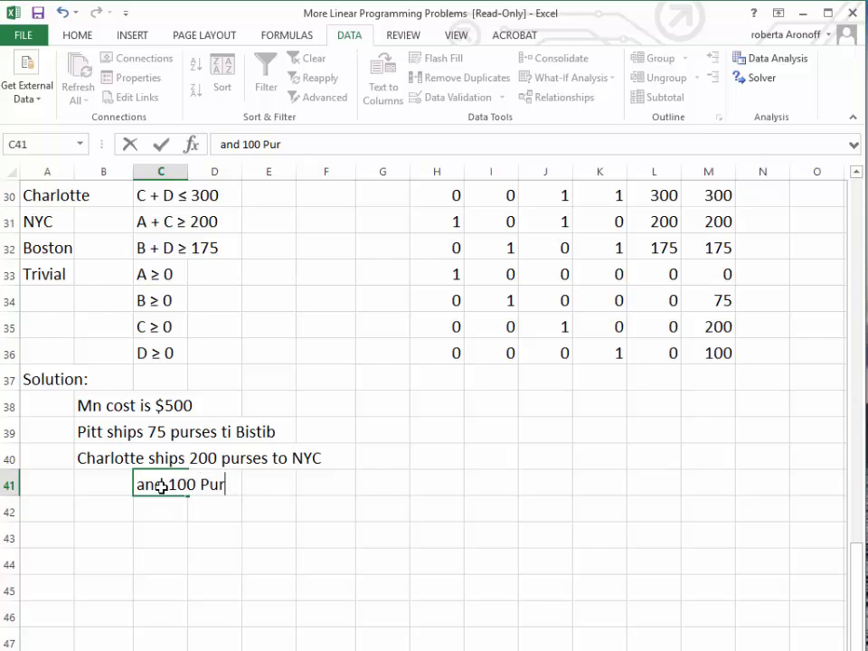
type("ses ti")
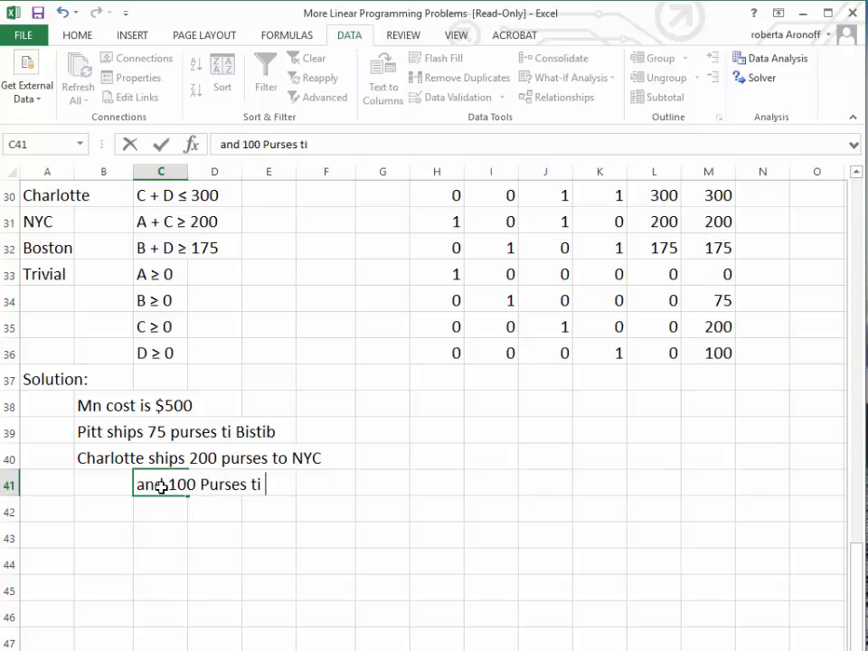